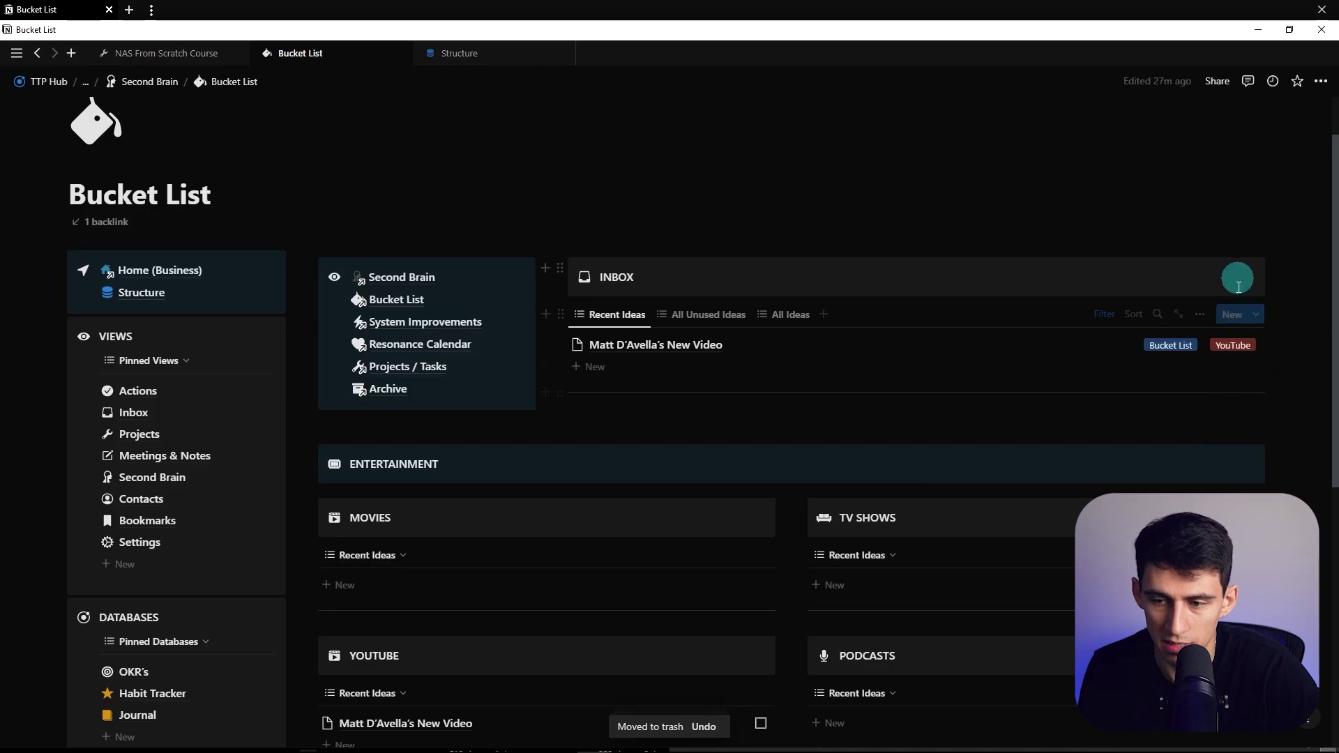
Create a new template for the Second Brain (DB) - NAS database and give it a movie camera icon
{"action": "left_click", "coordinate": [1255, 319]}
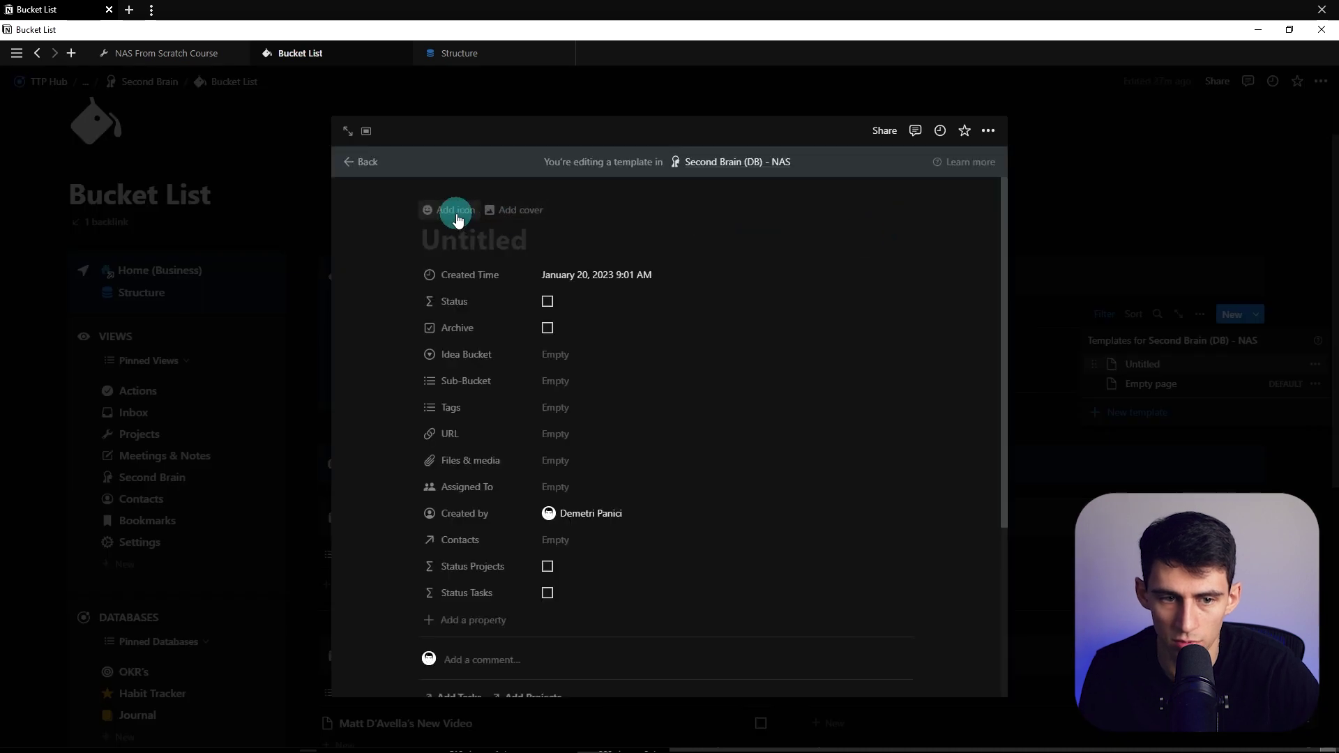
{"action": "left_click", "coordinate": [457, 219]}
{"action": "left_click", "coordinate": [370, 318]}
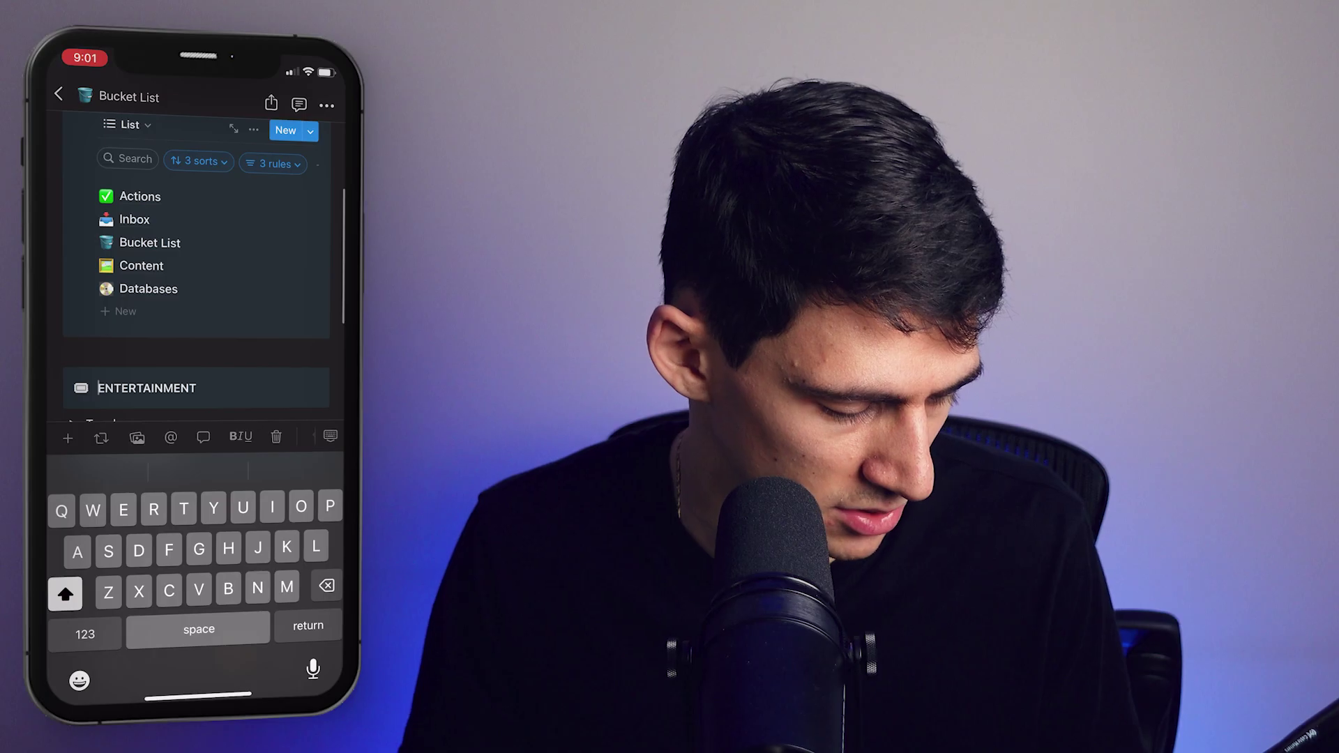
{"action": "scroll", "coordinate": [196, 269], "scroll_direction": "down", "scroll_amount": 1}
{"action": "left_click", "coordinate": [72, 351]}
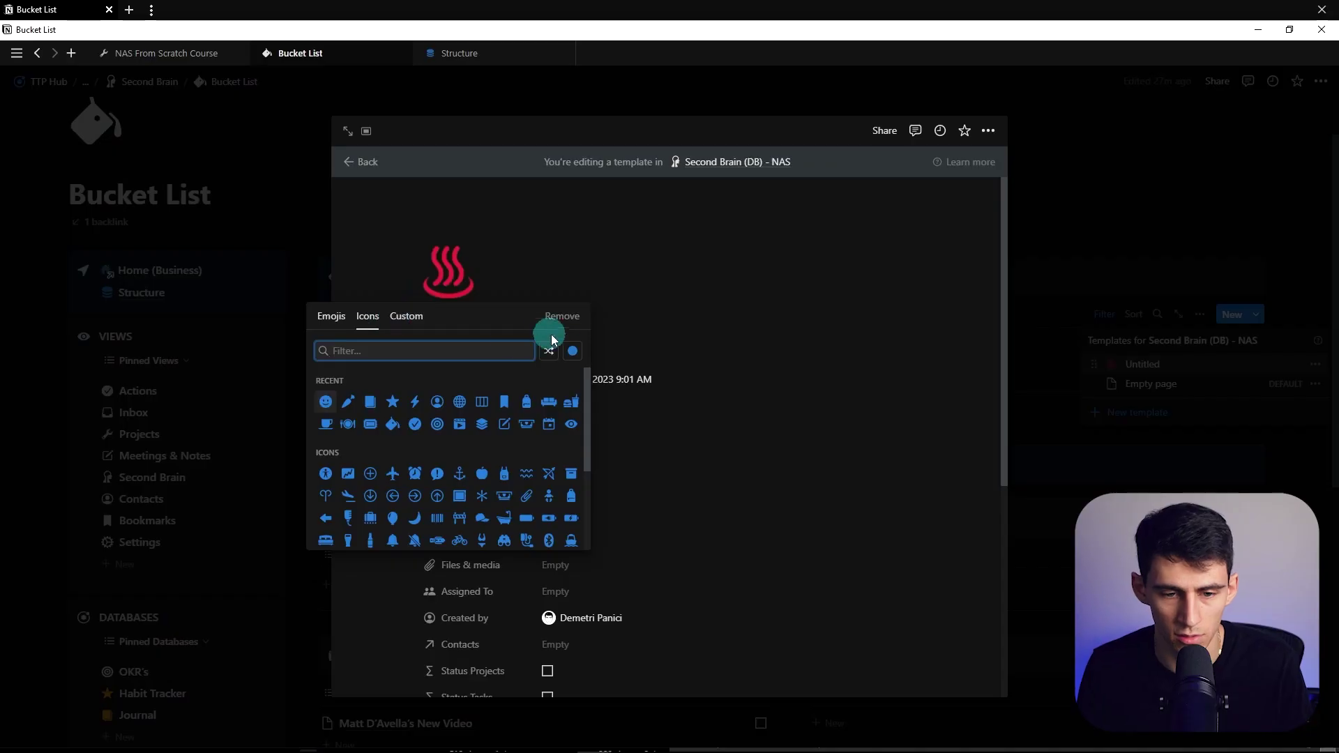
{"action": "left_click", "coordinate": [435, 352]}
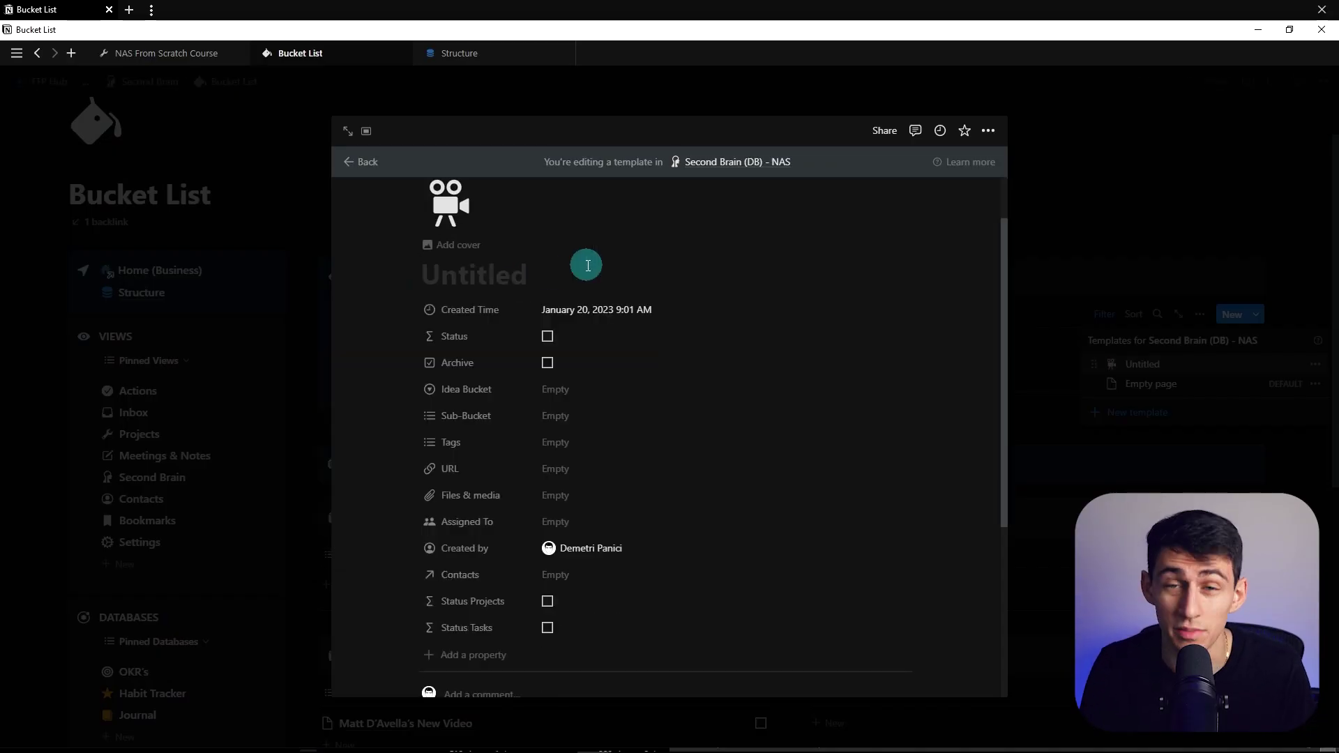
Add a "Where to Watch:" to-do with an empty nested to-do to the template and always hide the Created by property
{"action": "scroll", "coordinate": [588, 265], "scroll_direction": "down", "scroll_amount": 3}
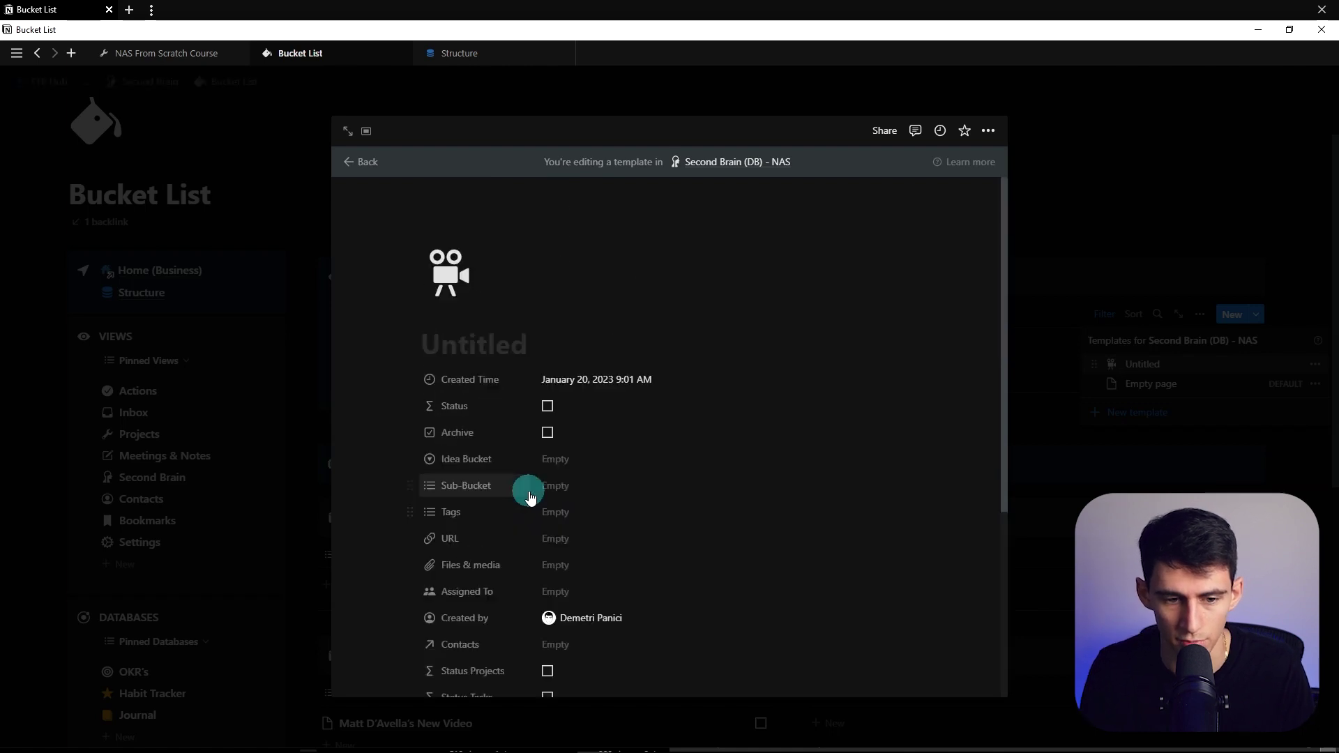
{"action": "scroll", "coordinate": [526, 488], "scroll_direction": "down", "scroll_amount": 5}
{"action": "left_click", "coordinate": [474, 356]}
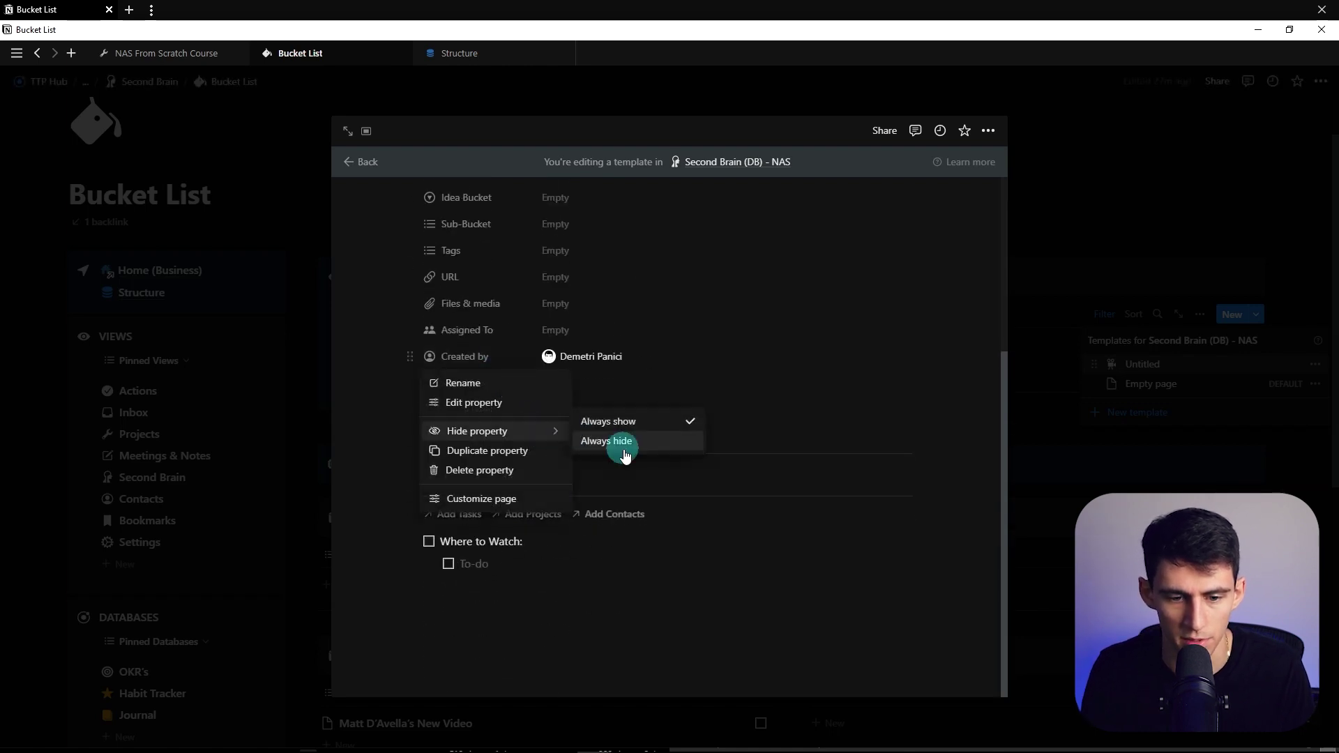
{"action": "left_click", "coordinate": [625, 455]}
{"action": "scroll", "coordinate": [565, 413], "scroll_direction": "up", "scroll_amount": 3}
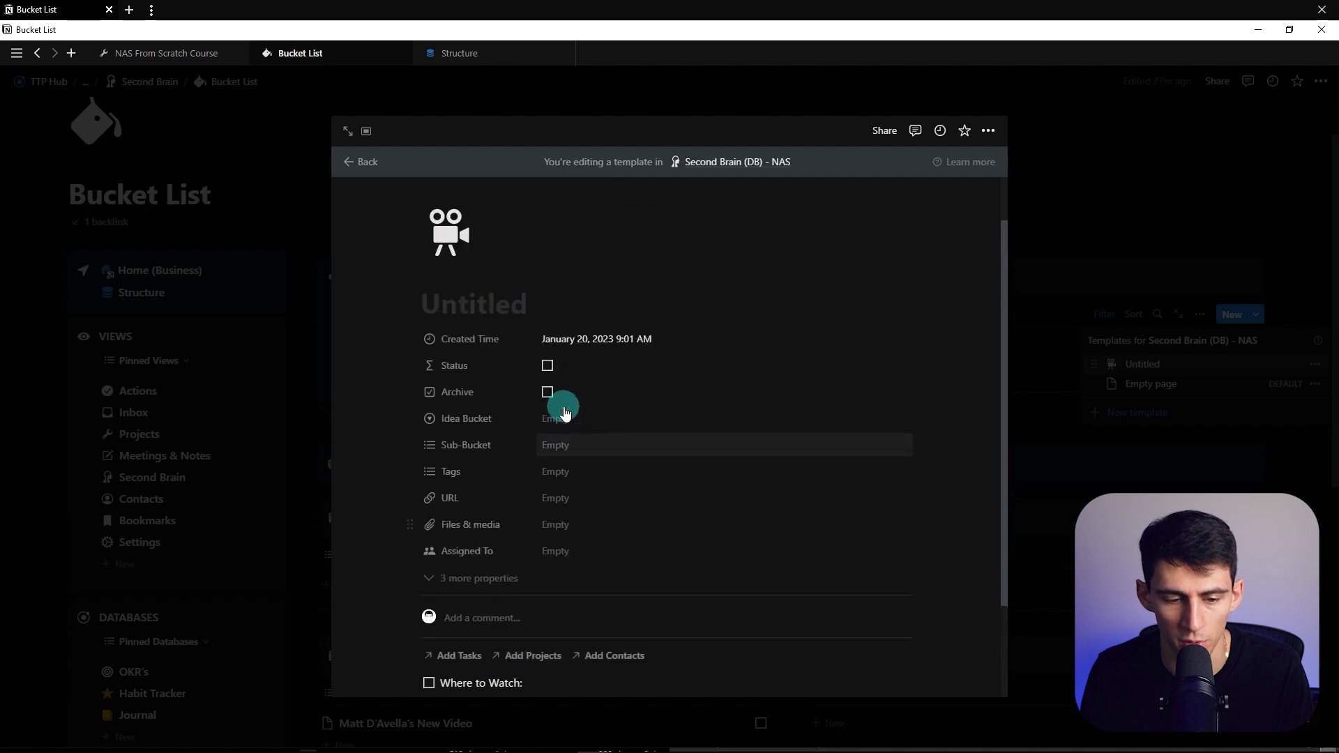
Set the template's Idea Bucket to Bucket List, Sub-Bucket to Interests and Tags to Movie
{"action": "scroll", "coordinate": [568, 409], "scroll_direction": "down", "scroll_amount": 2}
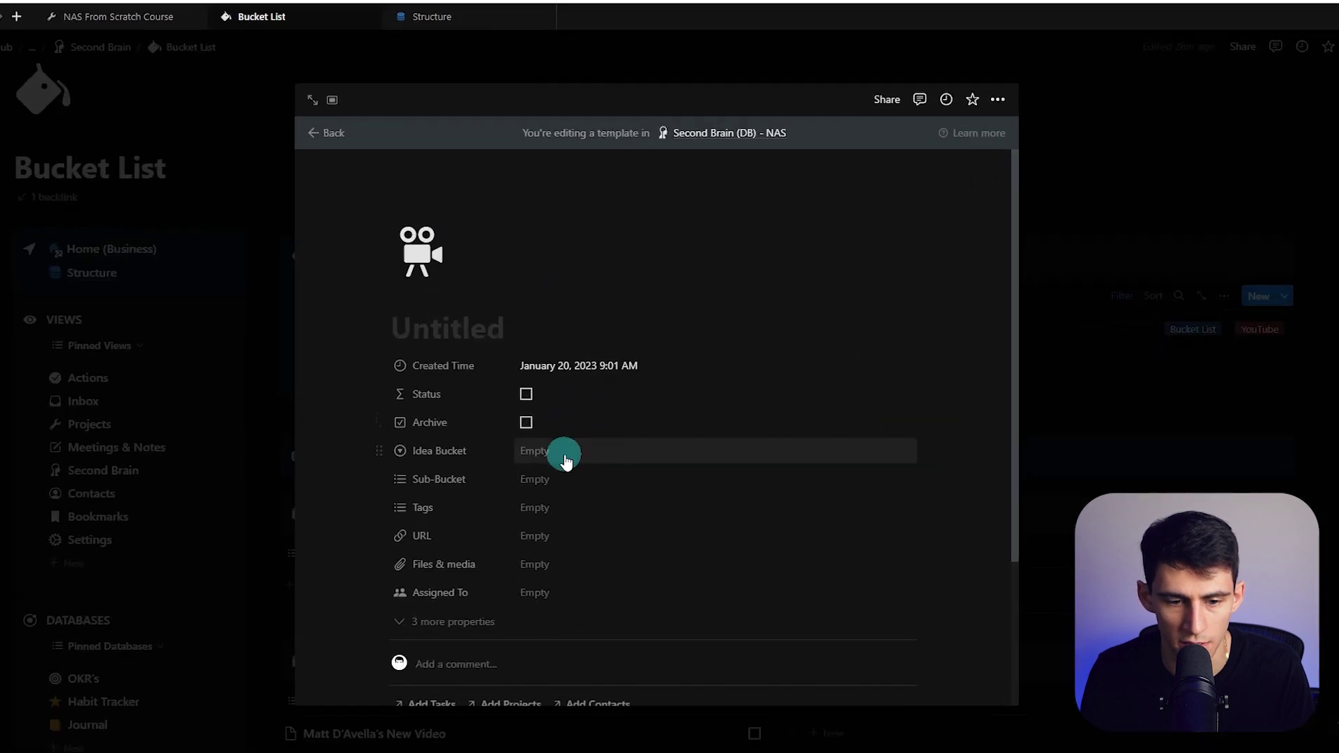
{"action": "left_click", "coordinate": [565, 457]}
{"action": "left_click", "coordinate": [569, 582]}
{"action": "scroll", "coordinate": [554, 412], "scroll_direction": "down", "scroll_amount": 2}
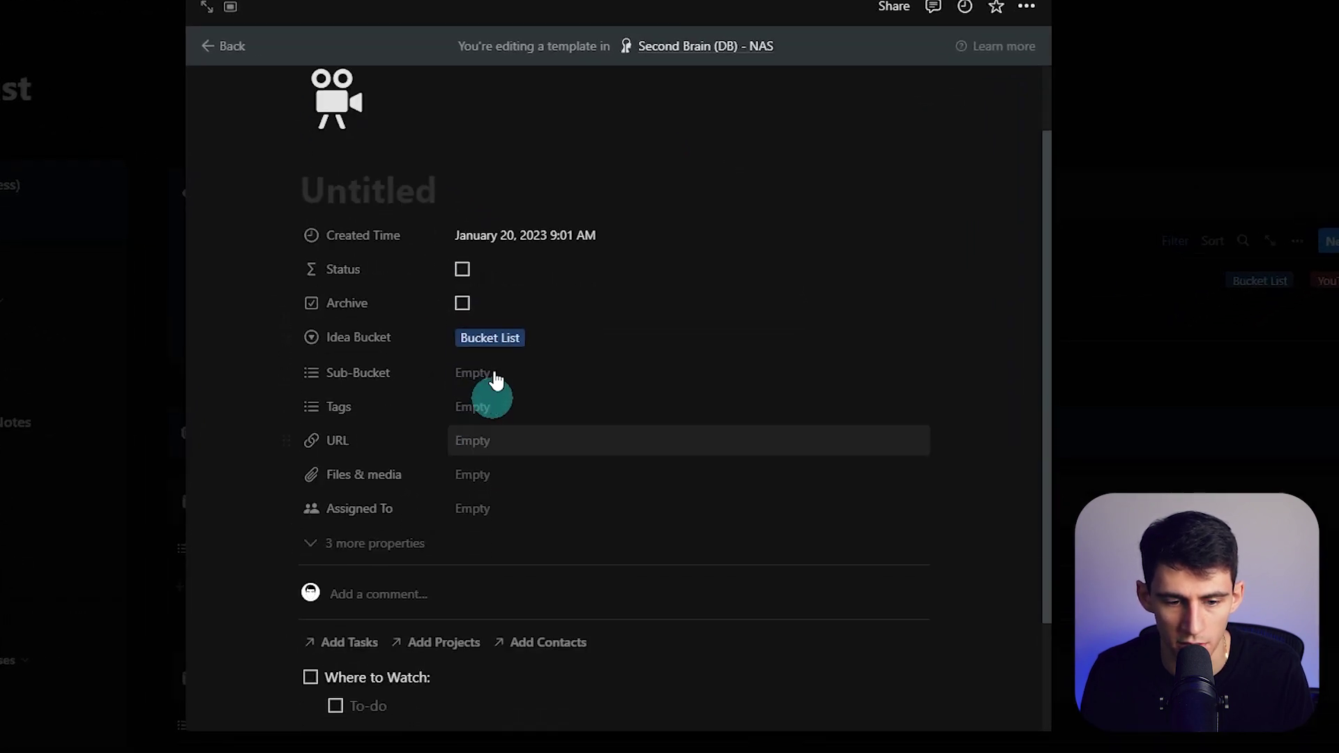
{"action": "left_click", "coordinate": [488, 375]}
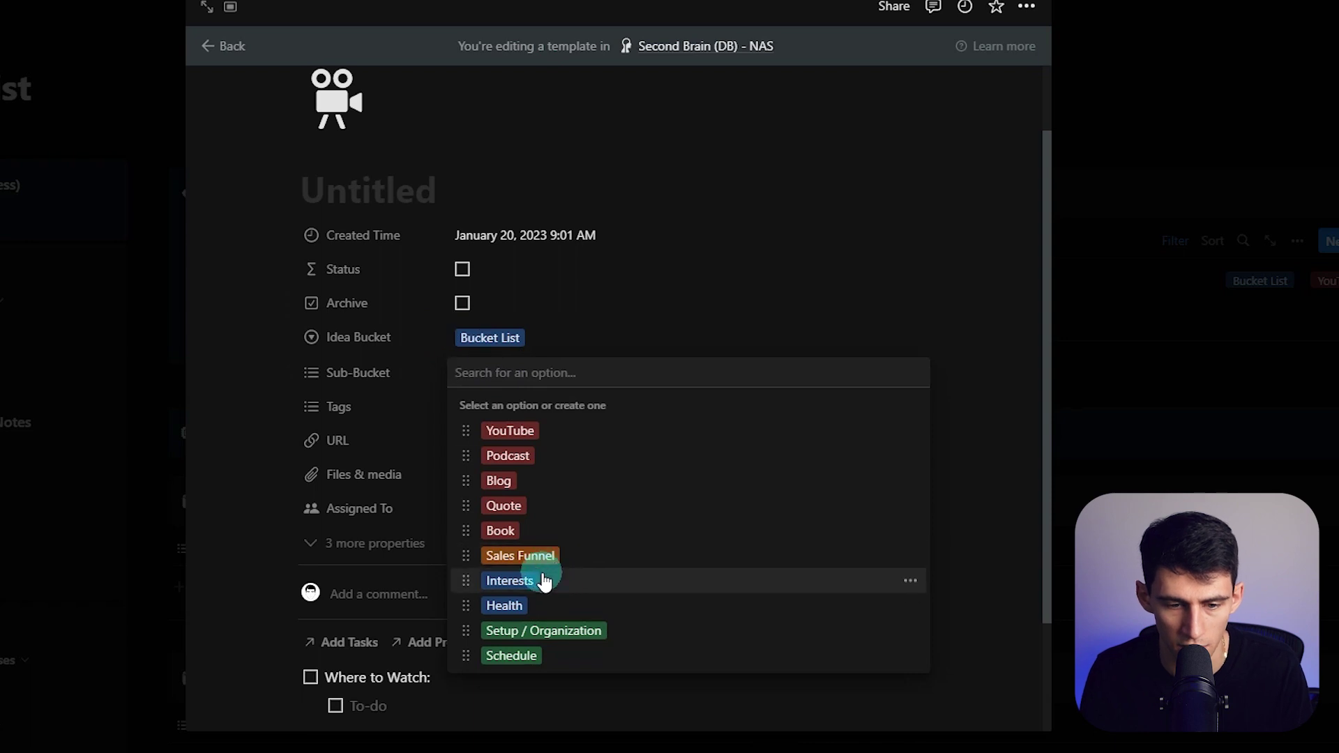
{"action": "left_click", "coordinate": [520, 581]}
{"action": "left_click", "coordinate": [418, 388]}
{"action": "left_click", "coordinate": [497, 422]}
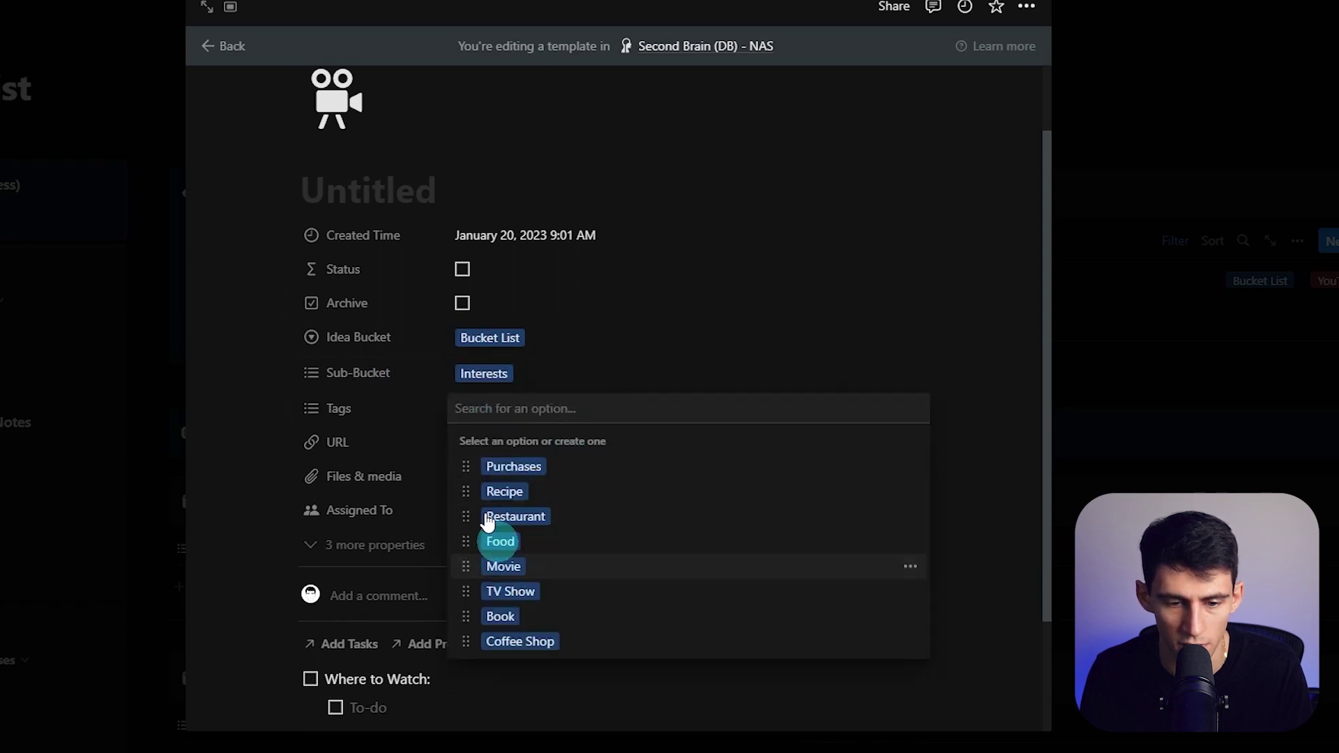
{"action": "left_click", "coordinate": [506, 566]}
Duplicate the movie template, then give the copy a couch icon and the TV Show tag
{"action": "left_click", "coordinate": [950, 285]}
{"action": "left_click", "coordinate": [1245, 246]}
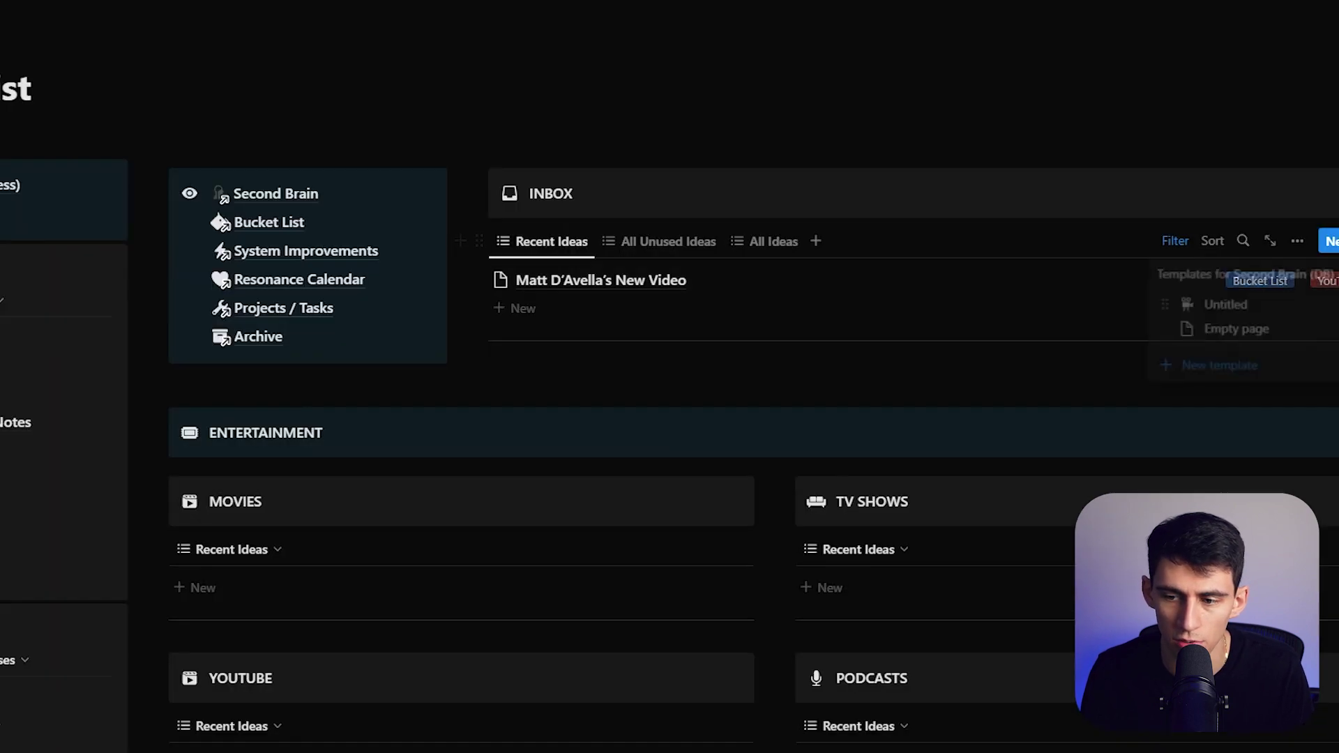
{"action": "left_click", "coordinate": [1324, 305]}
{"action": "left_click", "coordinate": [1281, 305]}
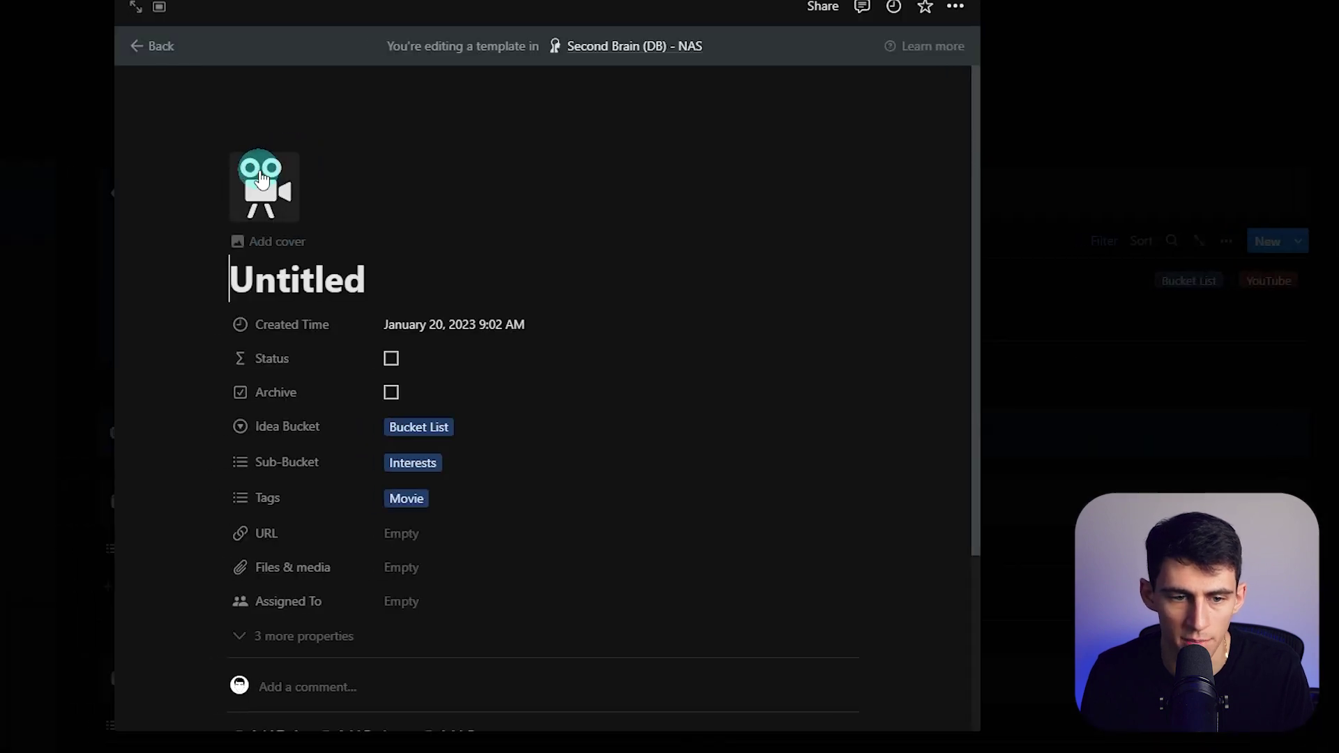
{"action": "left_click", "coordinate": [262, 180]}
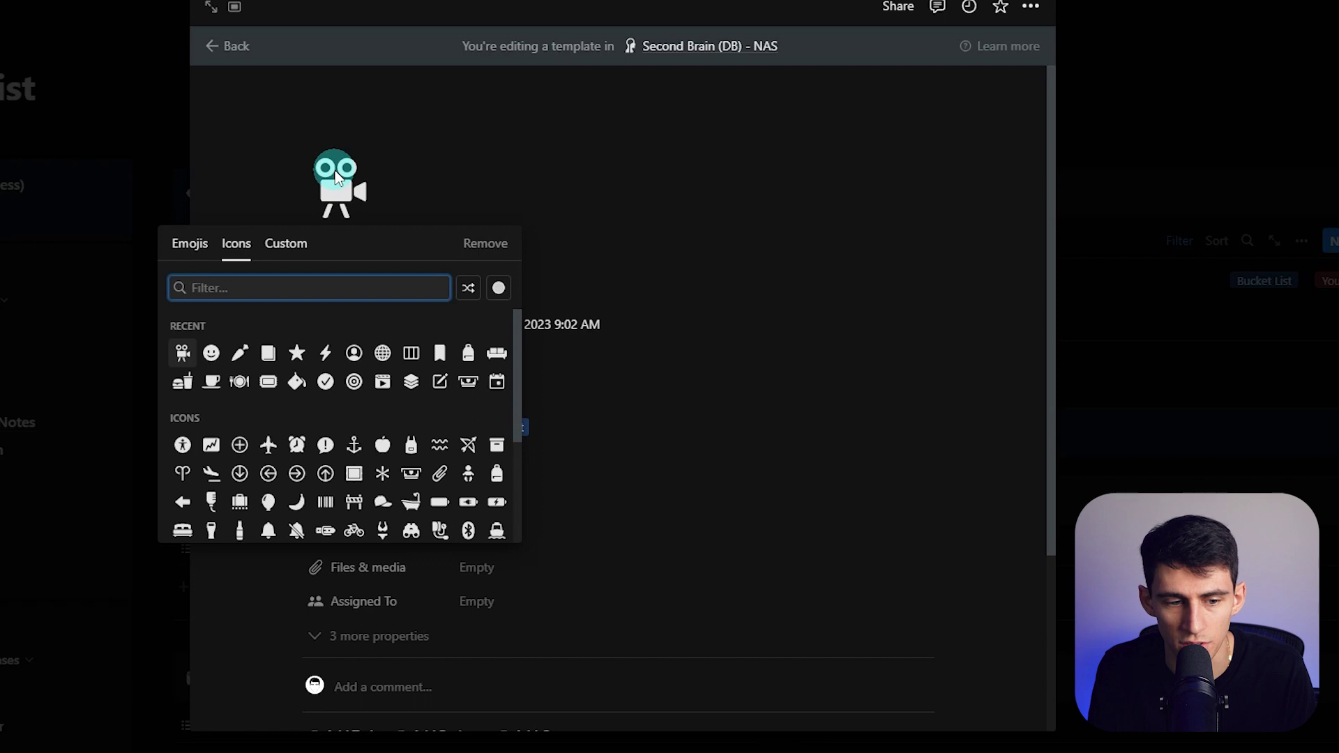
{"action": "type", "text": "couc"}
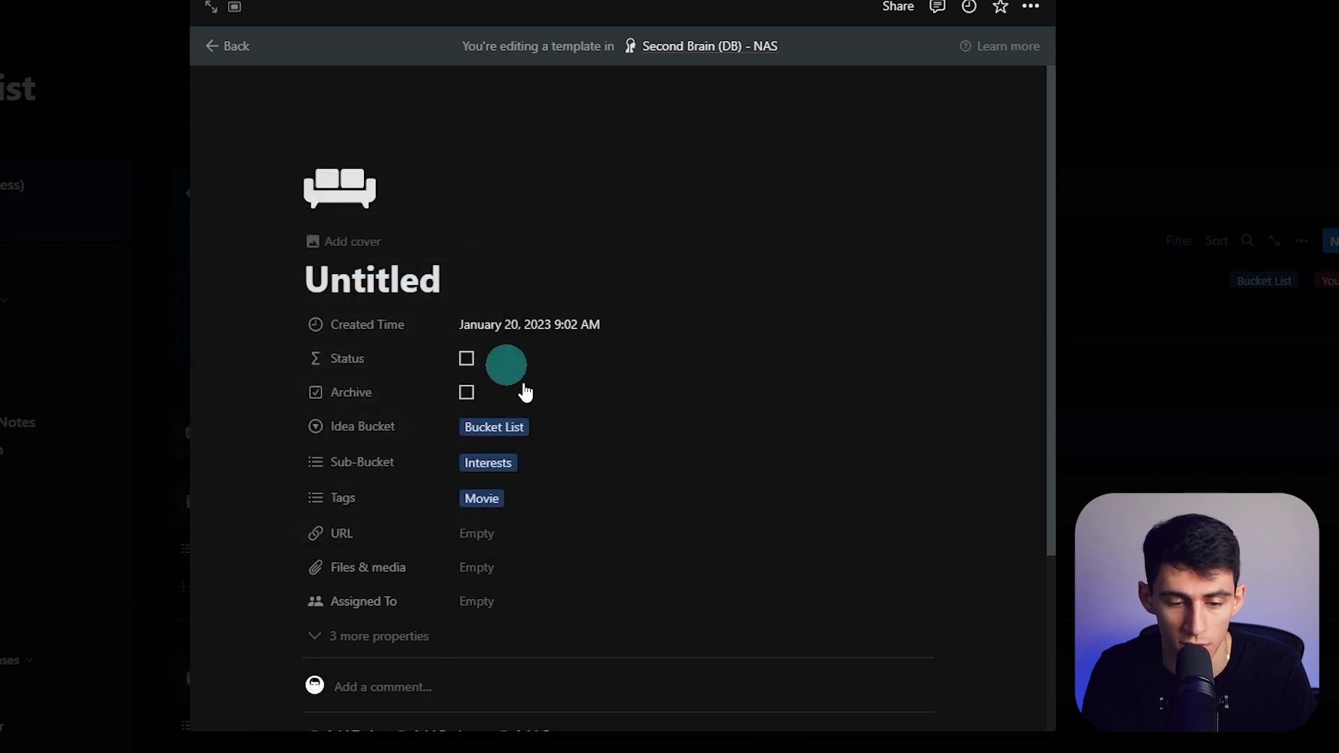
{"action": "scroll", "coordinate": [453, 363], "scroll_direction": "down", "scroll_amount": 2}
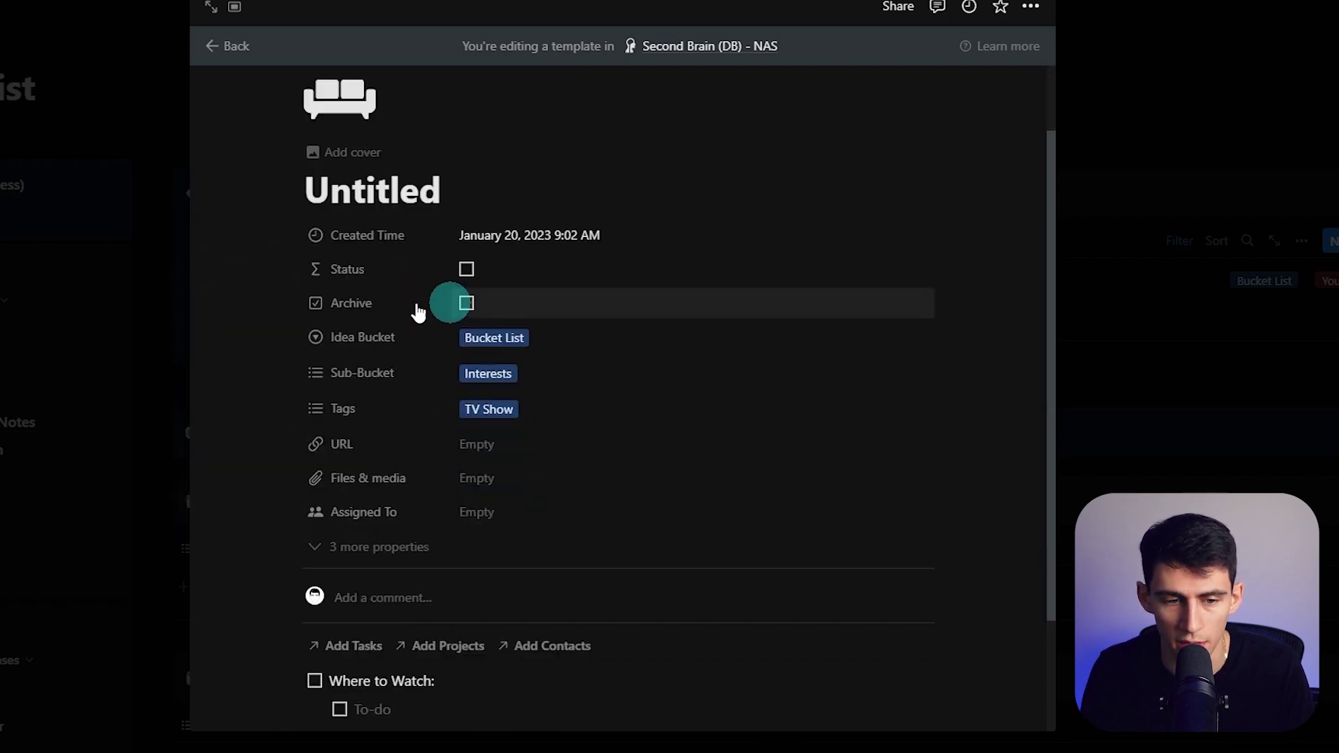
Duplicate the TV show template, then give the copy the burger-and-drink icon and the Restaurant tag
{"action": "left_click", "coordinate": [1323, 224]}
{"action": "left_click", "coordinate": [1307, 368]}
{"action": "left_click", "coordinate": [1234, 397]}
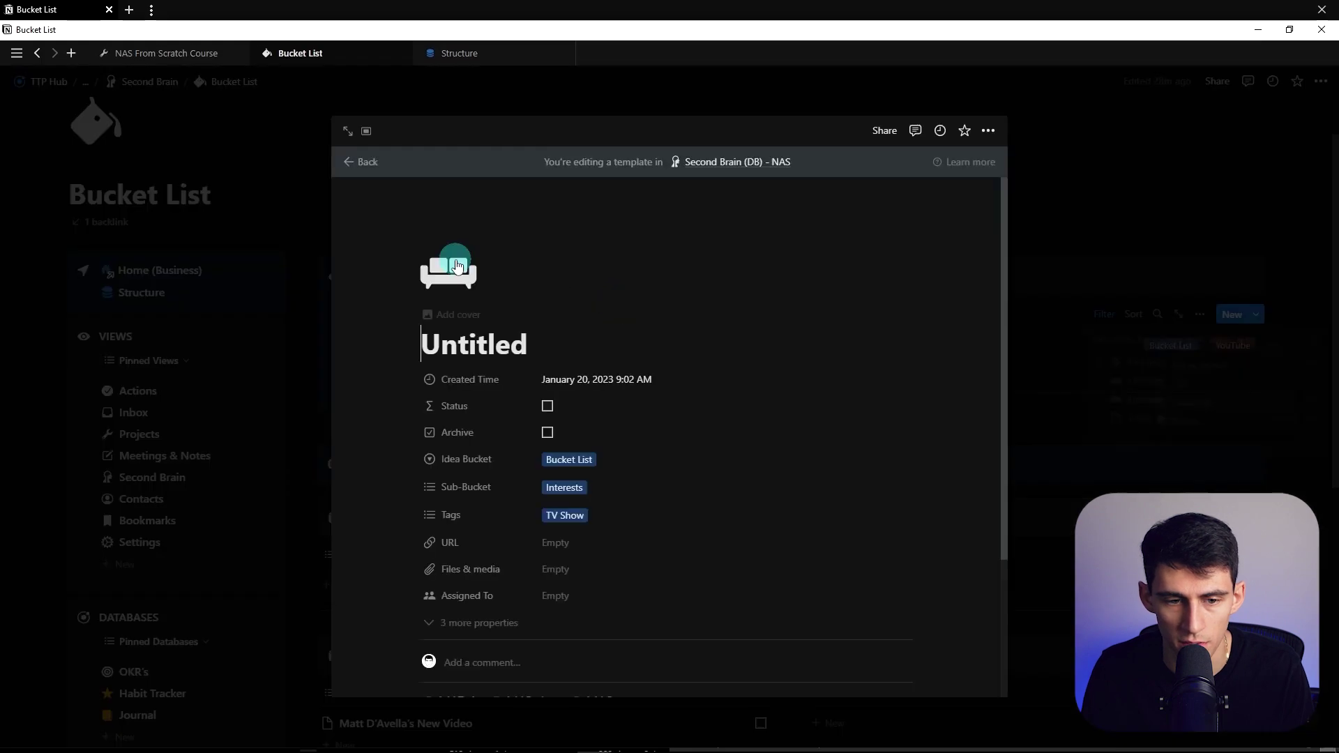
{"action": "left_click", "coordinate": [462, 265]}
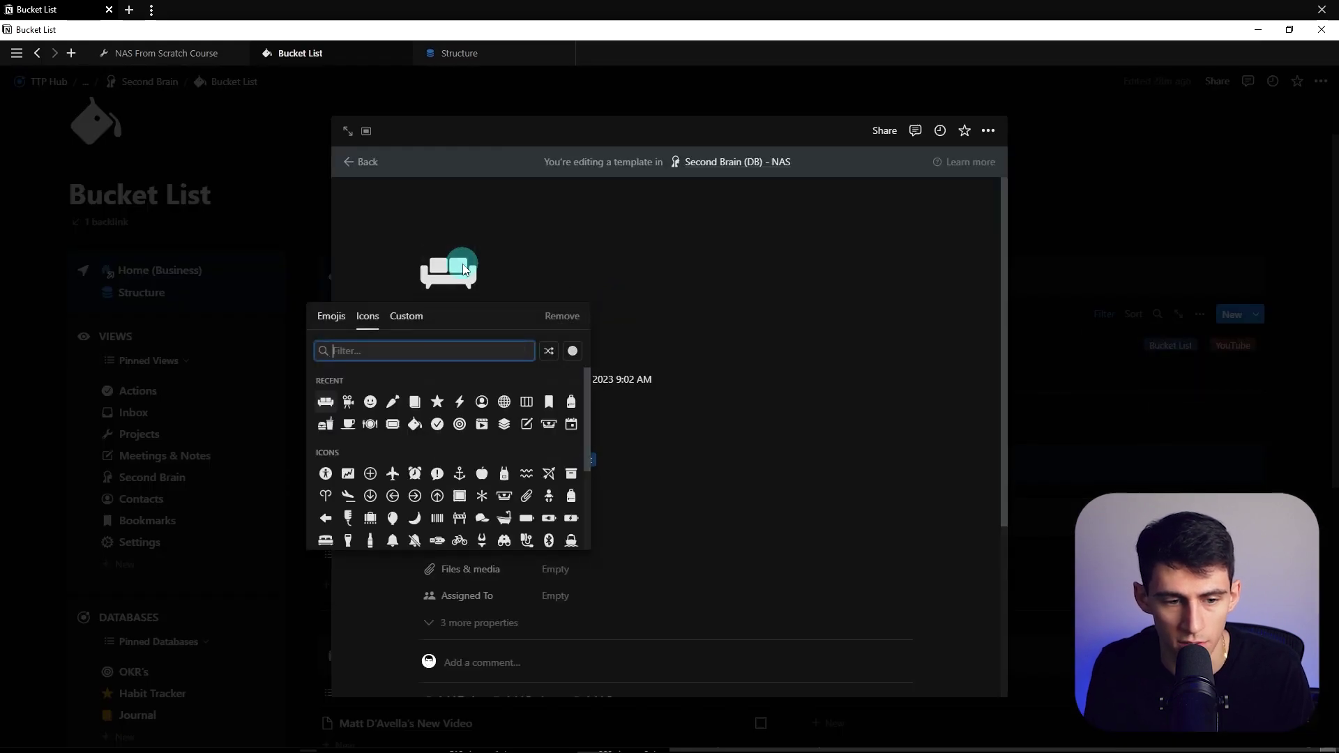
{"action": "type", "text": "burg"}
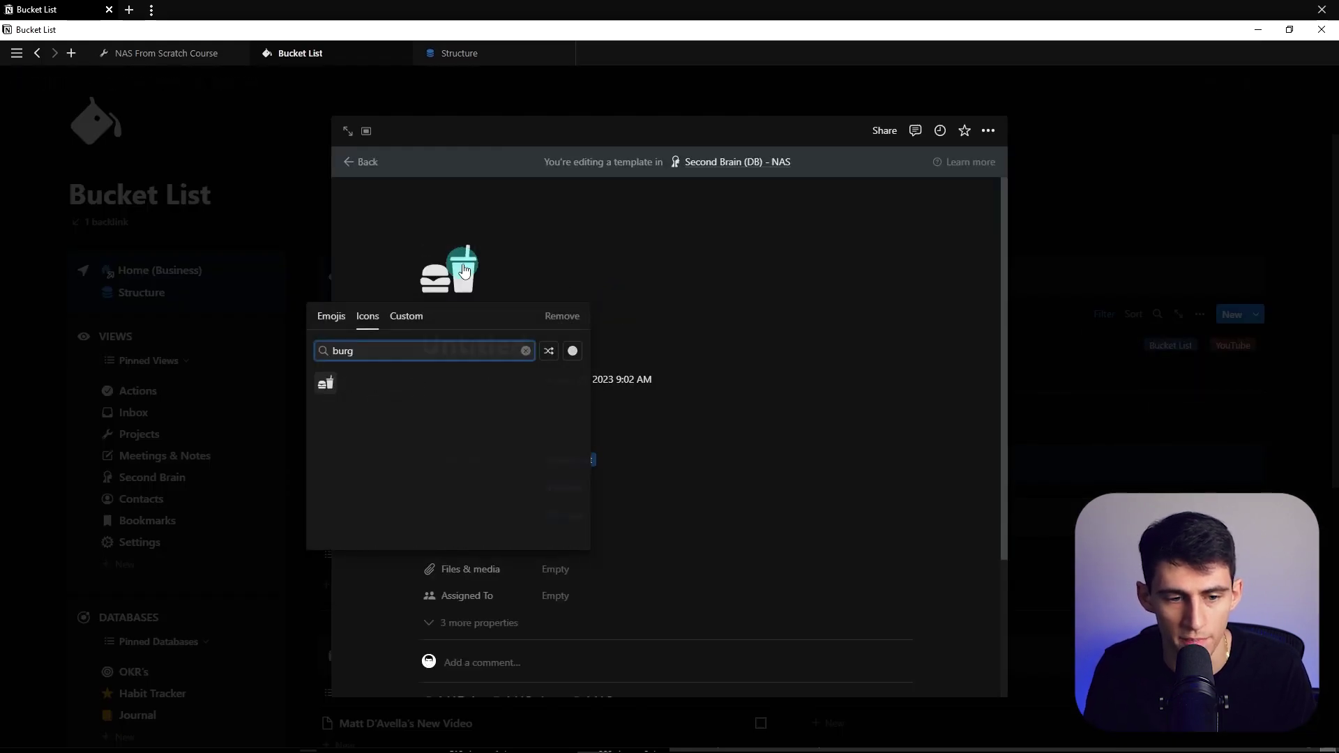
{"action": "key", "text": "Return"}
{"action": "left_click", "coordinate": [578, 514]}
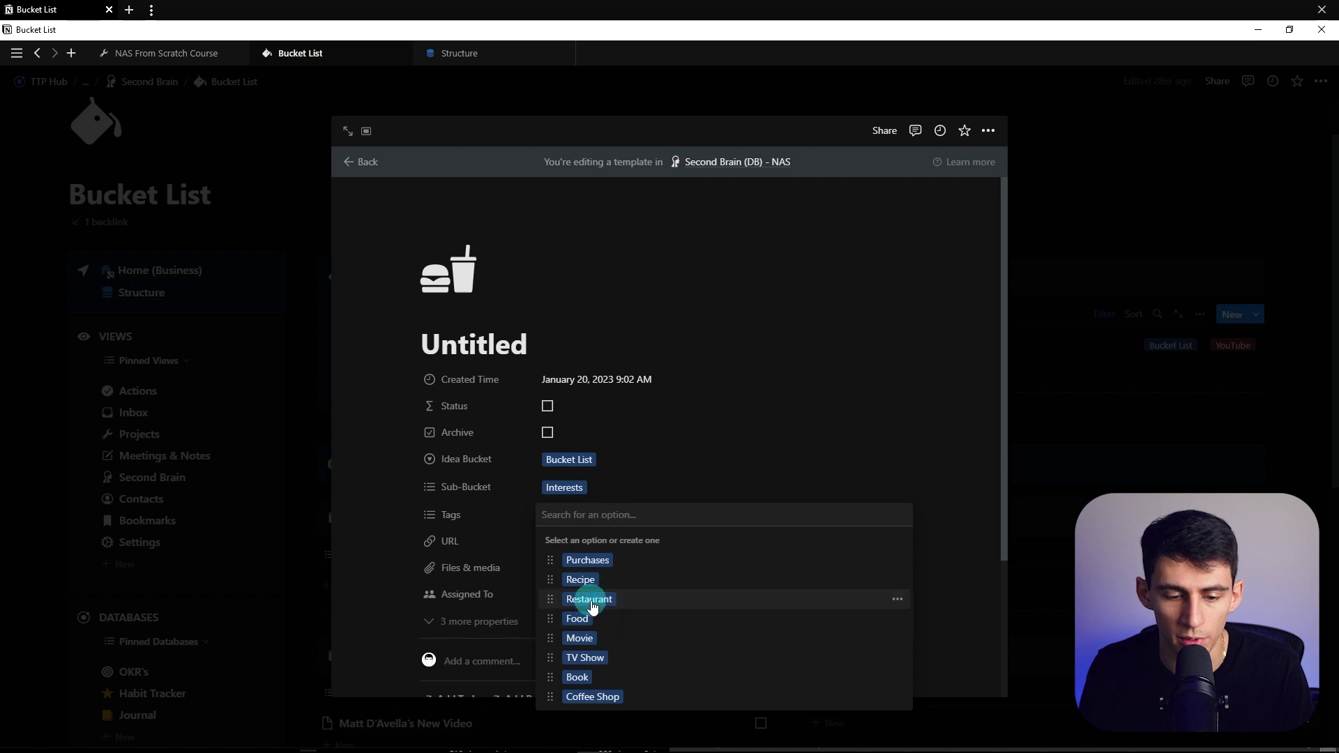
{"action": "left_click", "coordinate": [589, 600]}
{"action": "left_click", "coordinate": [951, 434]}
{"action": "left_click", "coordinate": [1191, 440]}
Edit the restaurant template so its body holds "Address:" and "Hours:" to-dos, each with an empty nested to-do
{"action": "left_click", "coordinate": [1312, 406]}
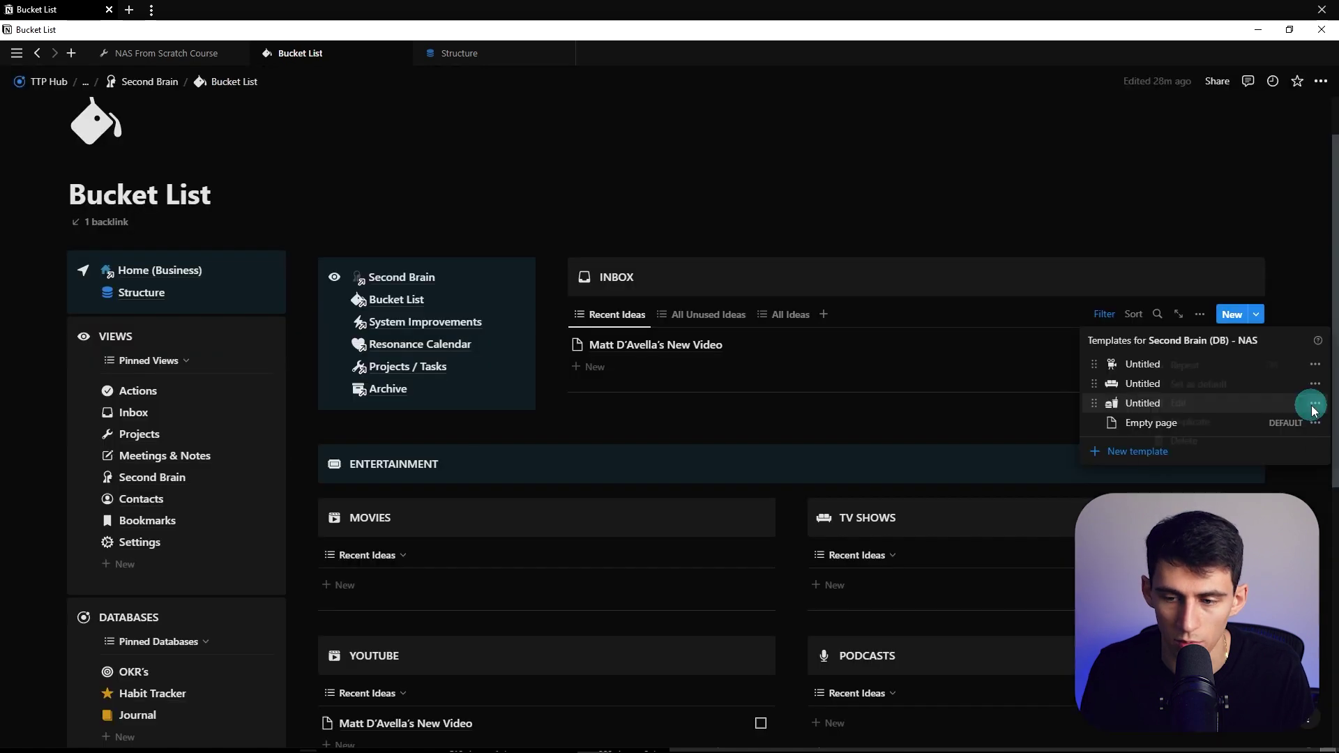
{"action": "left_click", "coordinate": [1185, 404]}
{"action": "scroll", "coordinate": [572, 516], "scroll_direction": "down", "scroll_amount": 3}
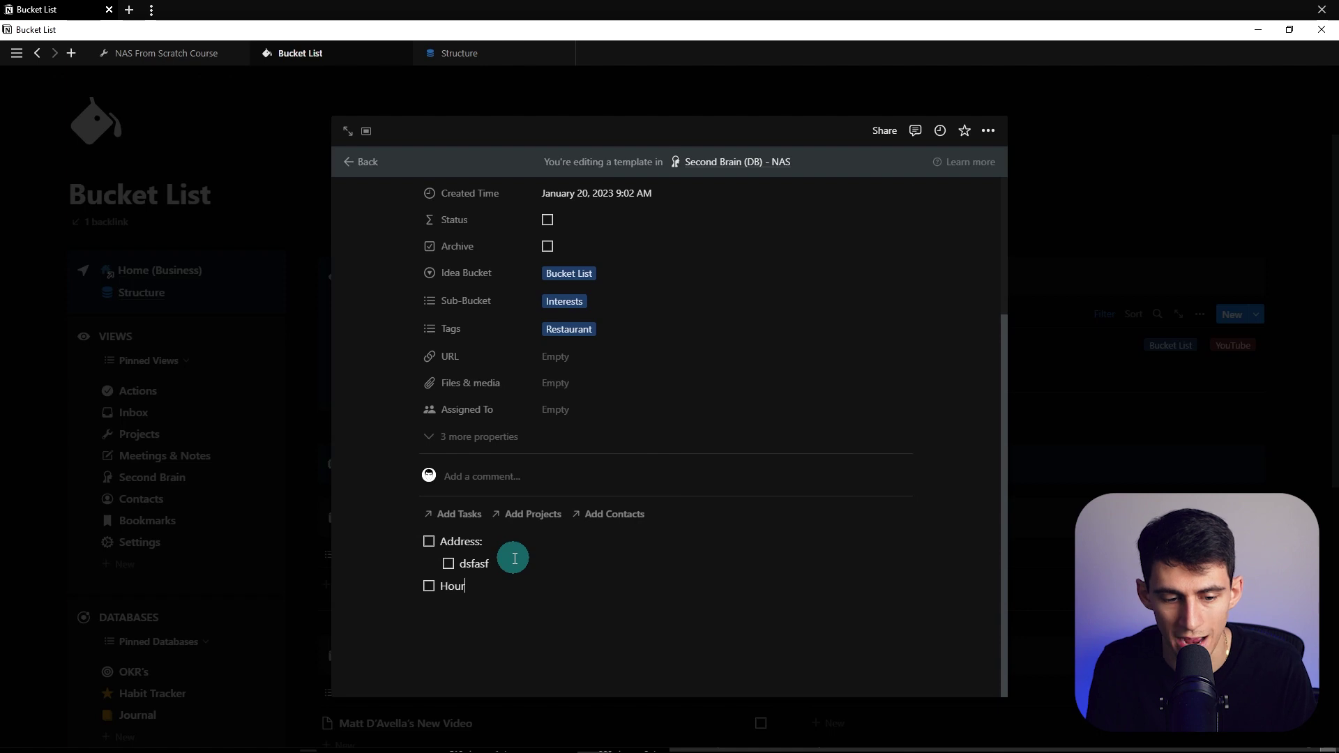
{"action": "scroll", "coordinate": [668, 450], "scroll_direction": "up", "scroll_amount": 2}
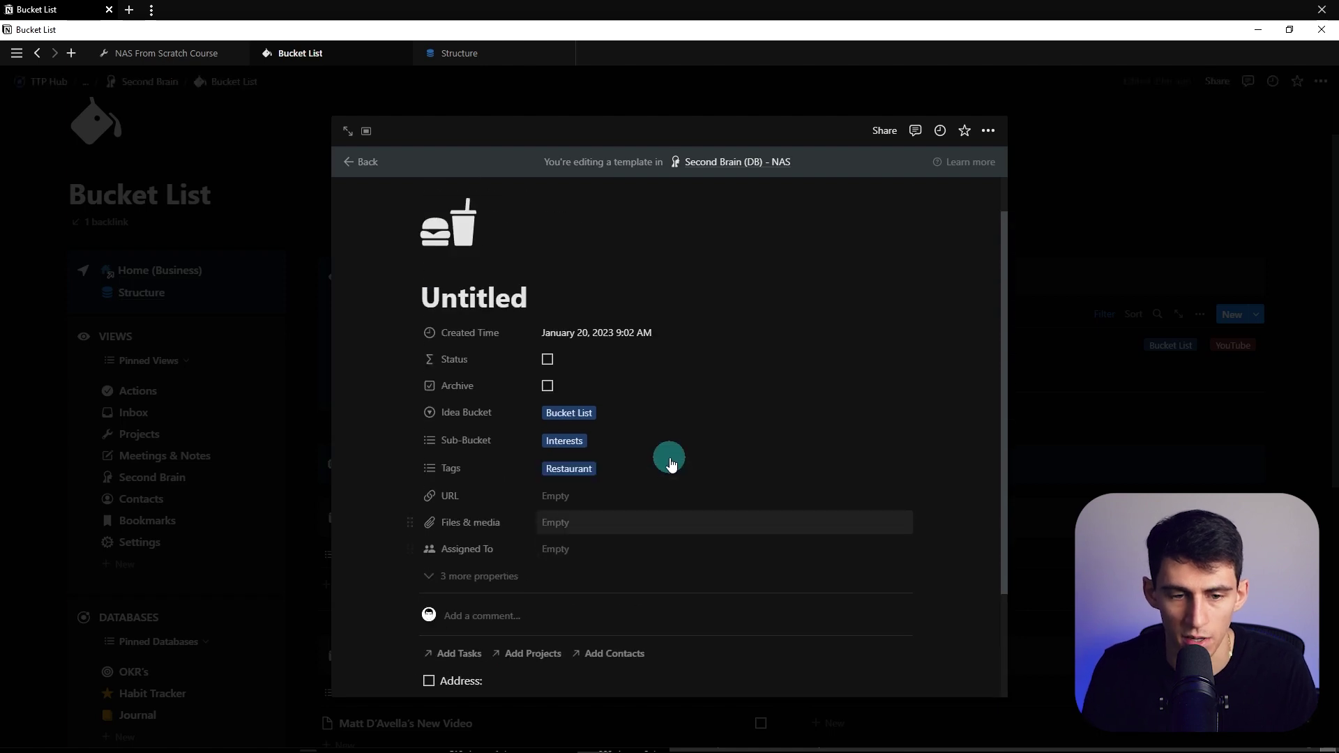
{"action": "scroll", "coordinate": [672, 463], "scroll_direction": "down", "scroll_amount": 2}
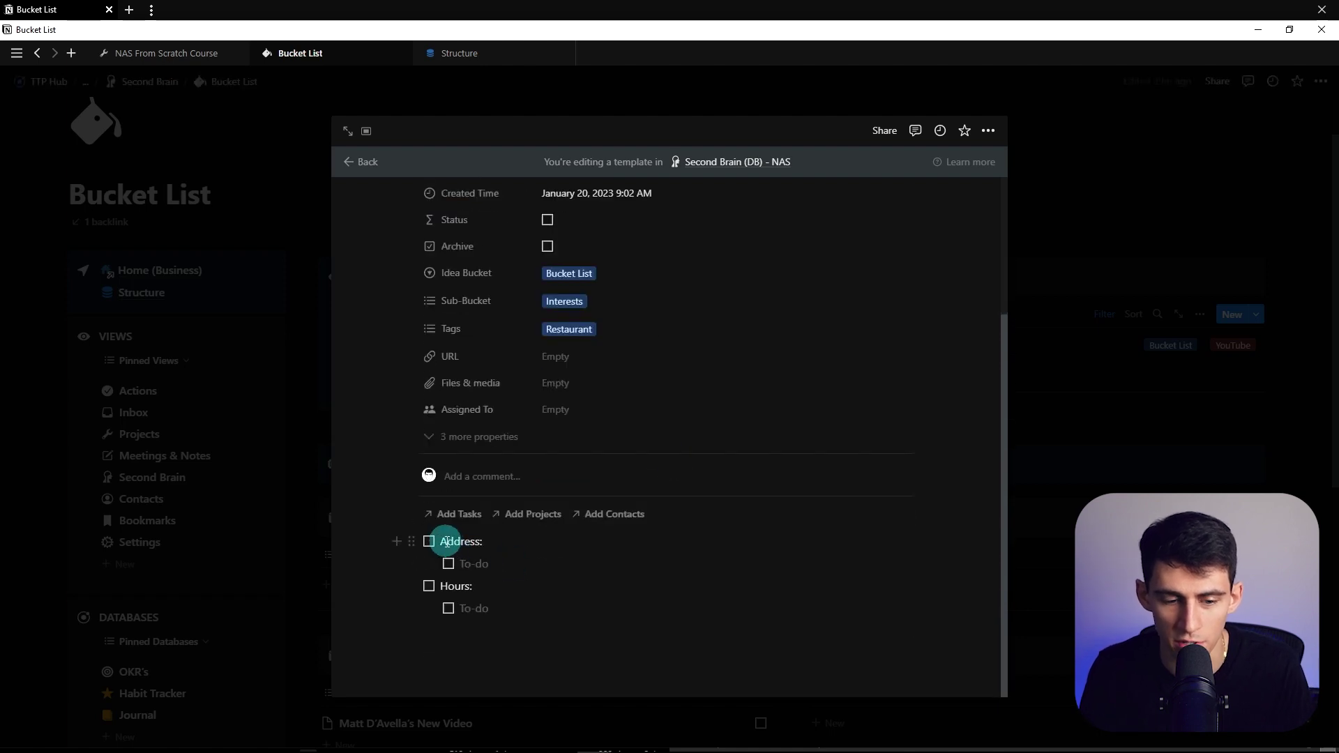
{"action": "scroll", "coordinate": [969, 452], "scroll_direction": "up", "scroll_amount": 3}
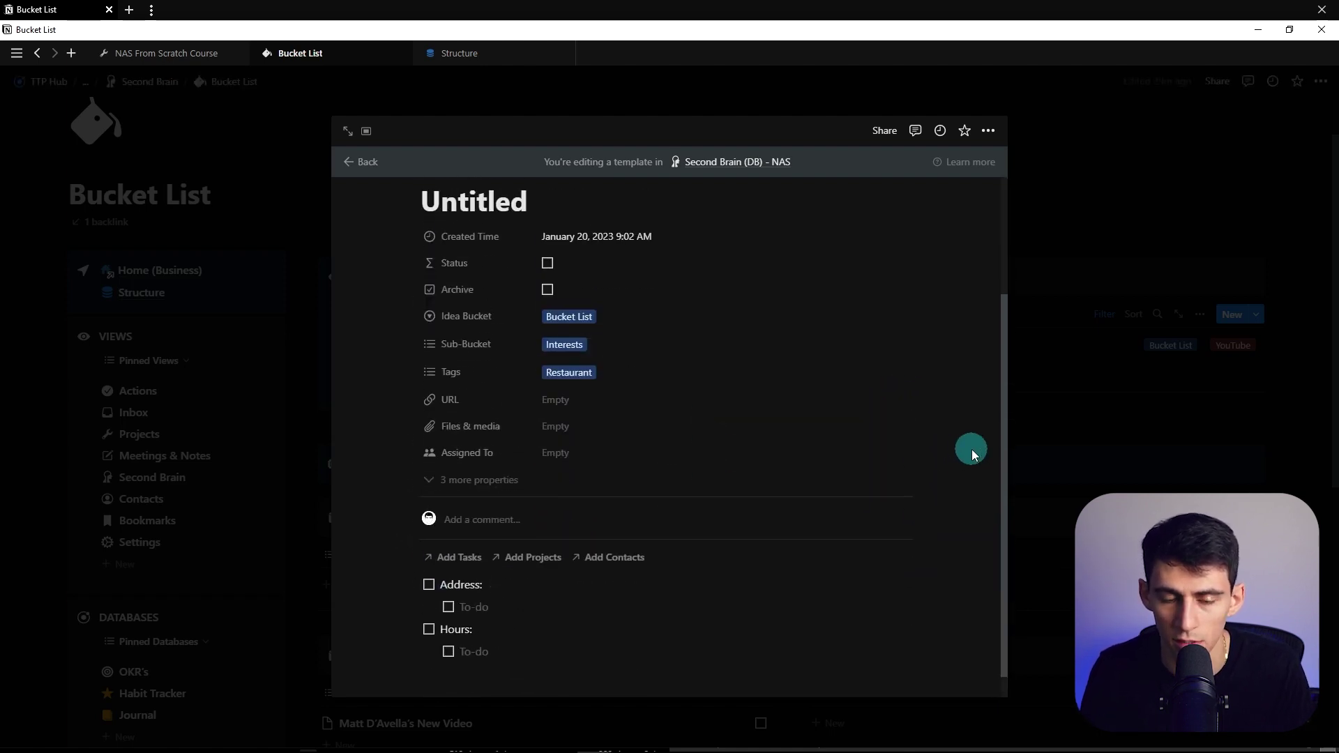
{"action": "scroll", "coordinate": [625, 293], "scroll_direction": "down", "scroll_amount": 2}
{"action": "scroll", "coordinate": [624, 293], "scroll_direction": "up", "scroll_amount": 2}
Duplicate the restaurant template and open the icon choice of the copy
{"action": "left_click", "coordinate": [1238, 332]}
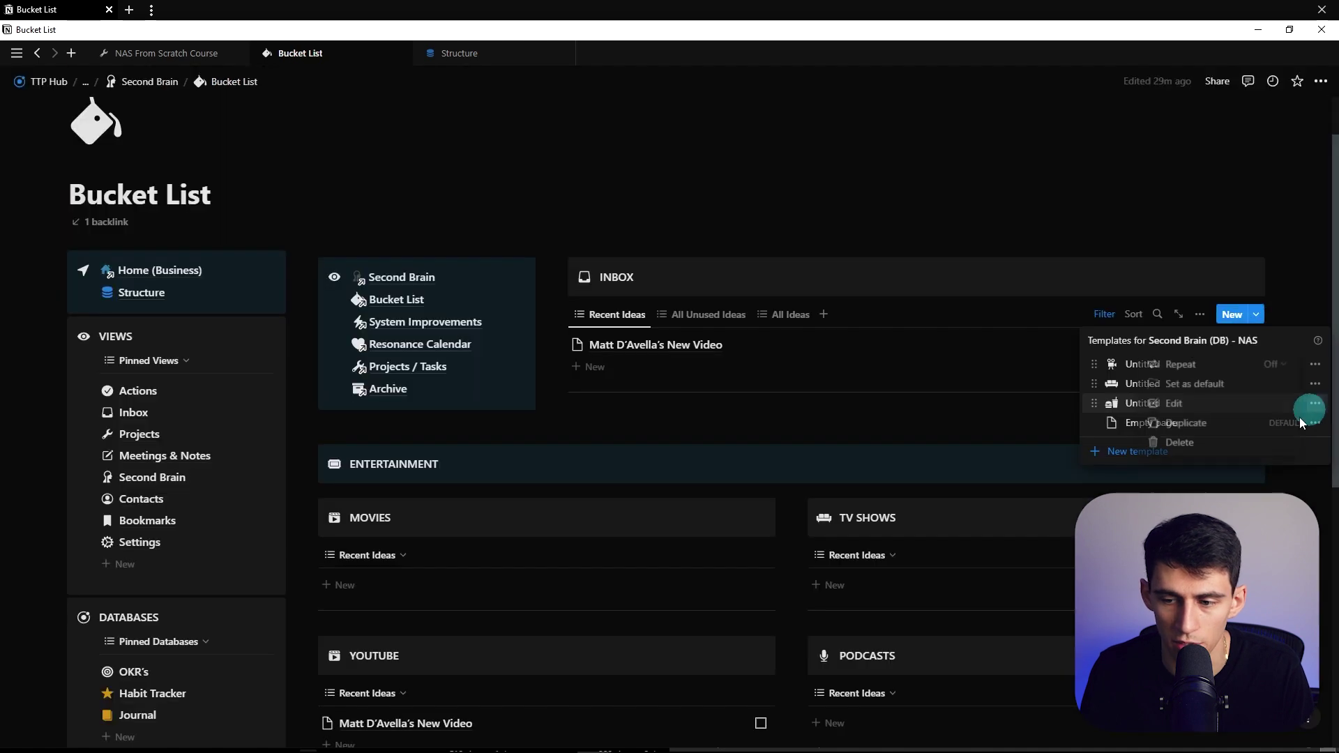
{"action": "left_click", "coordinate": [1189, 424]}
{"action": "left_click", "coordinate": [445, 271]}
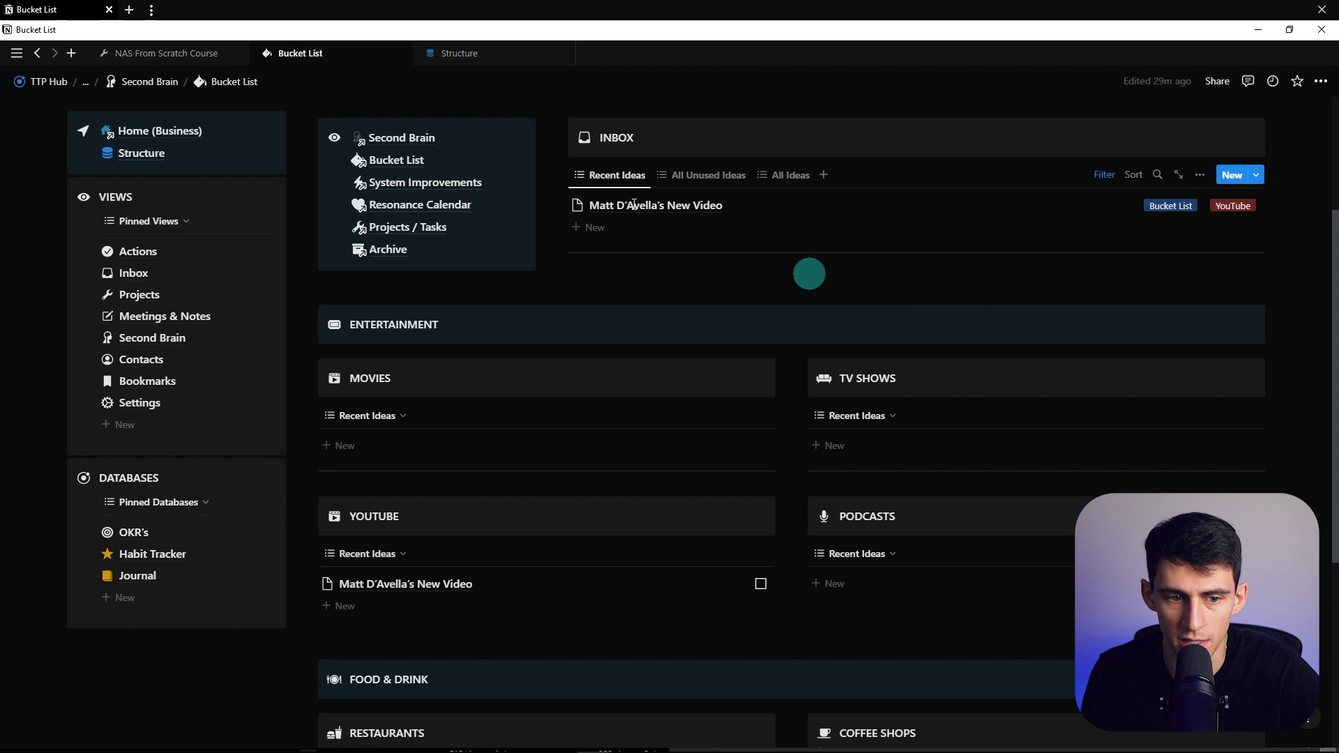
Go to the Structure page and create a new mobile view from the Actions (Mobile) template
{"action": "scroll", "coordinate": [633, 203], "scroll_direction": "up", "scroll_amount": 2}
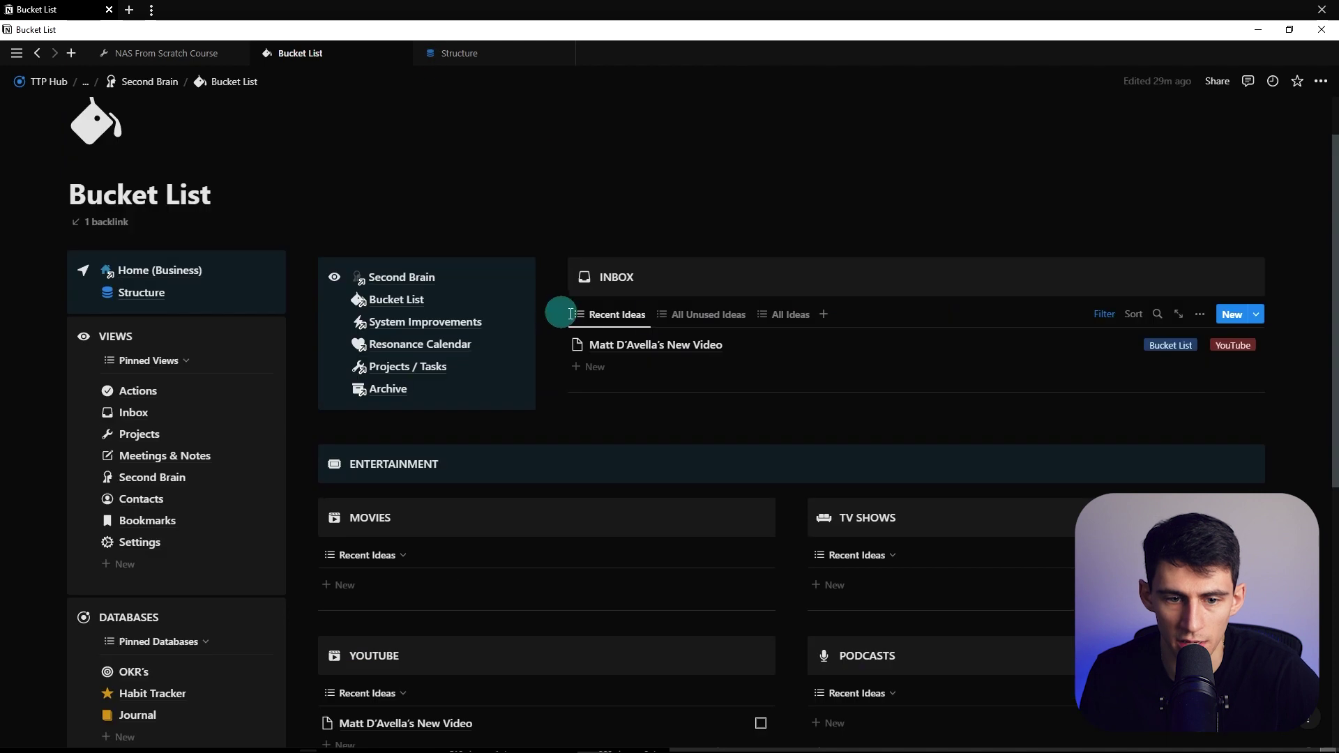
{"action": "scroll", "coordinate": [695, 335], "scroll_direction": "down", "scroll_amount": 6}
{"action": "key", "text": "ctrl+Tab"}
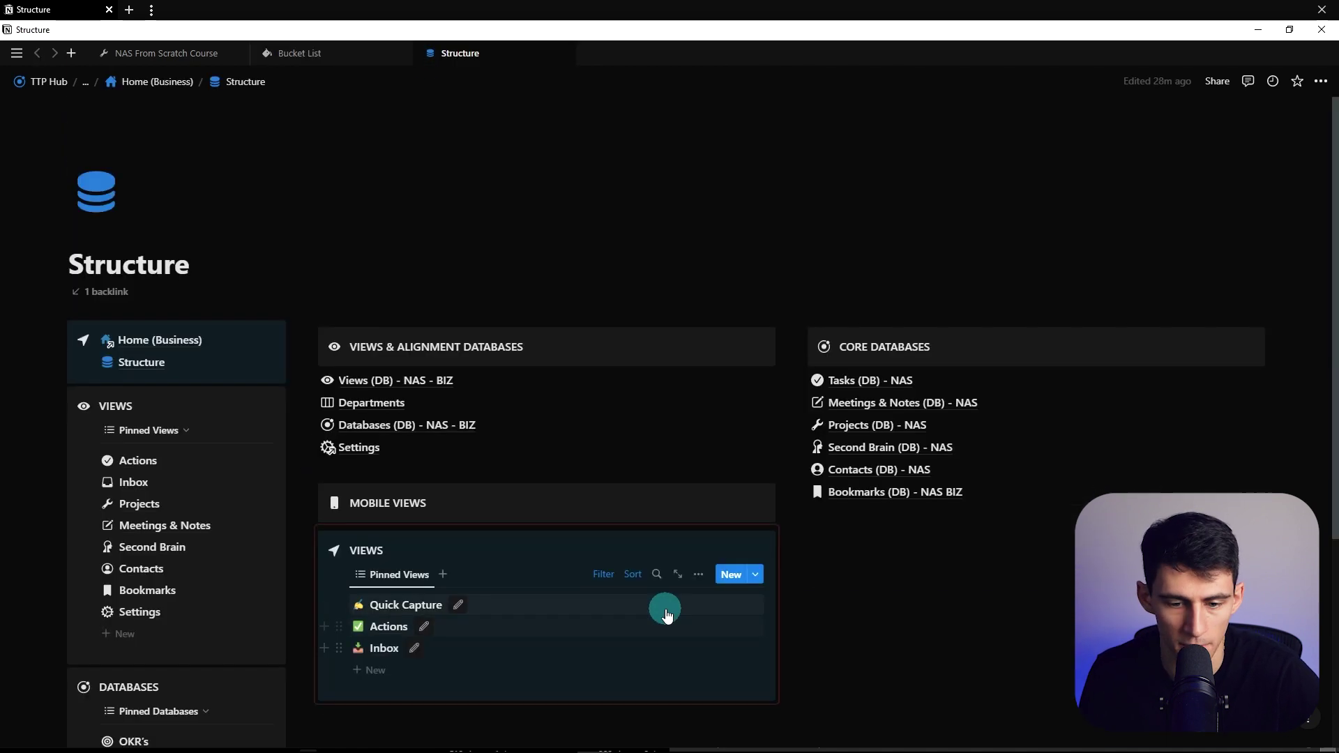
{"action": "left_click", "coordinate": [754, 574]}
{"action": "left_click", "coordinate": [736, 468]}
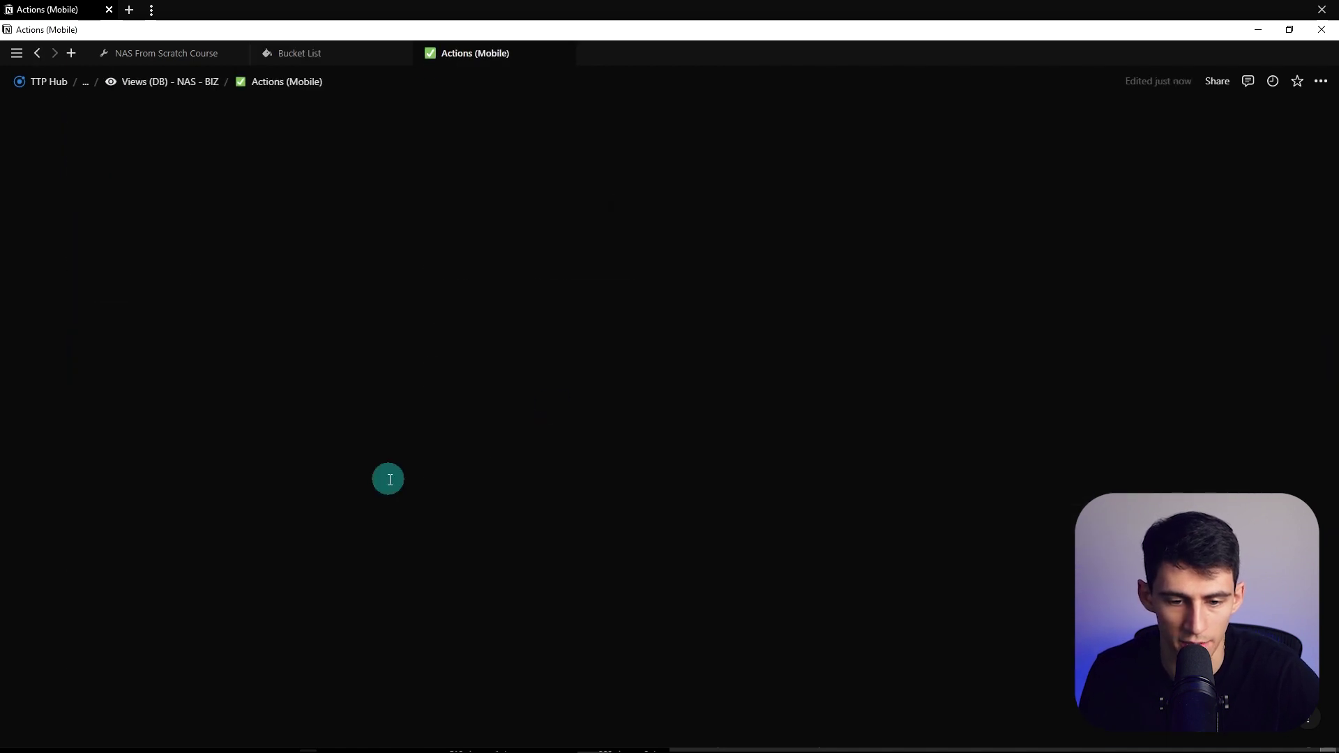
Remove "Actions" from the new view's title, show its hidden properties and set View Status to Pinned
{"action": "left_click_drag", "start_coordinate": [528, 262], "coordinate": [433, 258]}
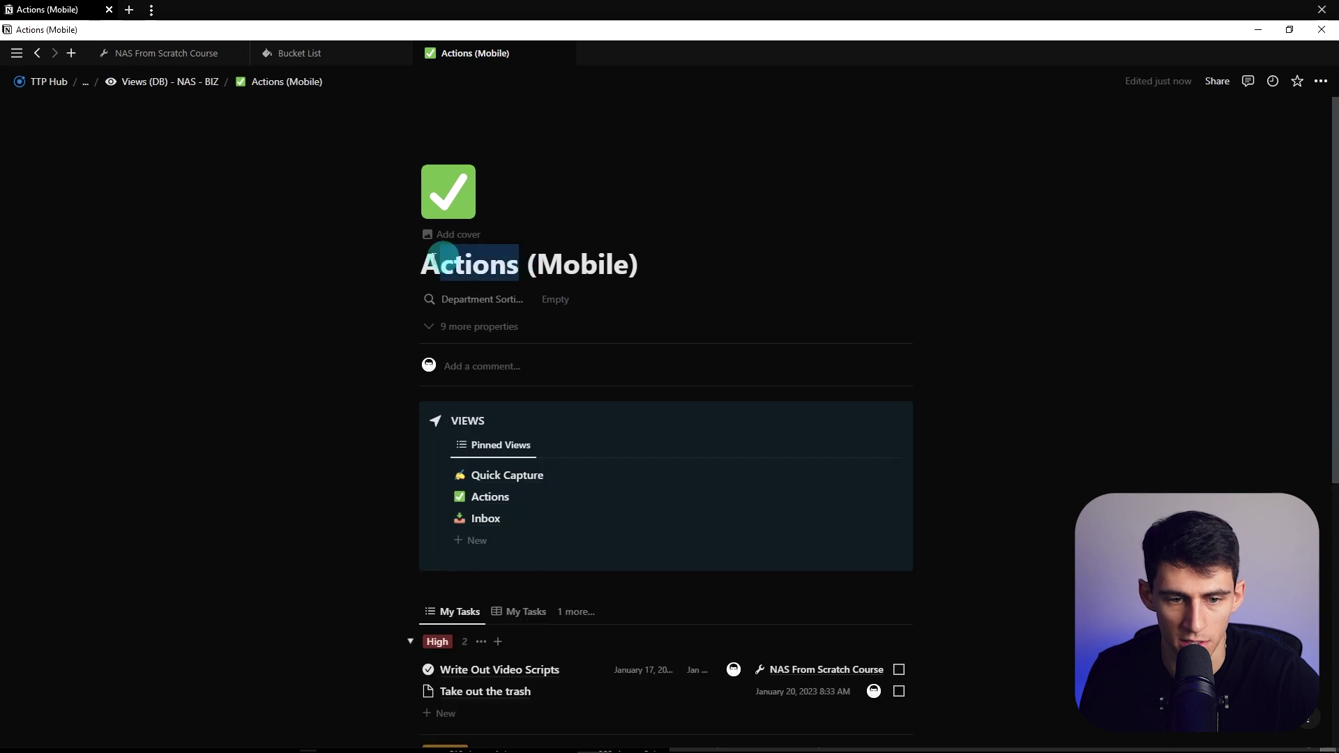
{"action": "key", "text": "BackSpace"}
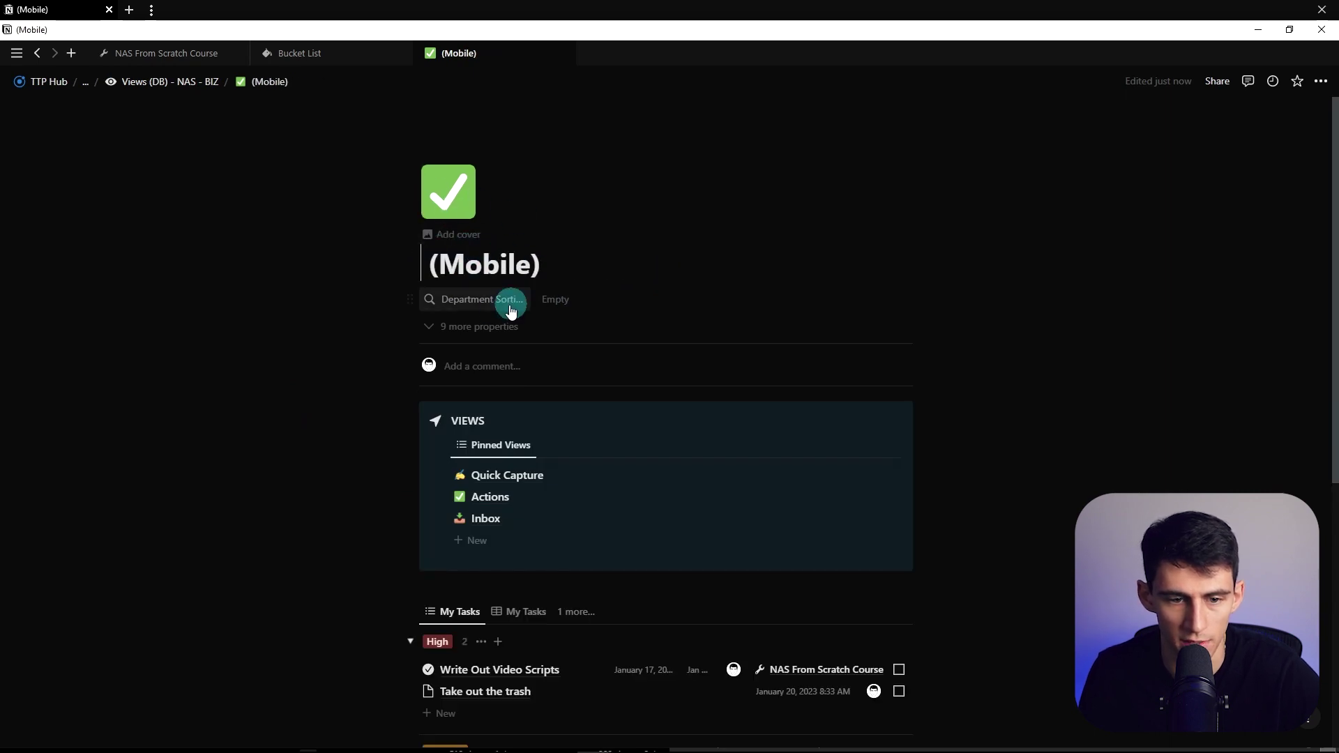
{"action": "left_click", "coordinate": [481, 326]}
{"action": "left_click", "coordinate": [592, 325]}
{"action": "left_click", "coordinate": [582, 368]}
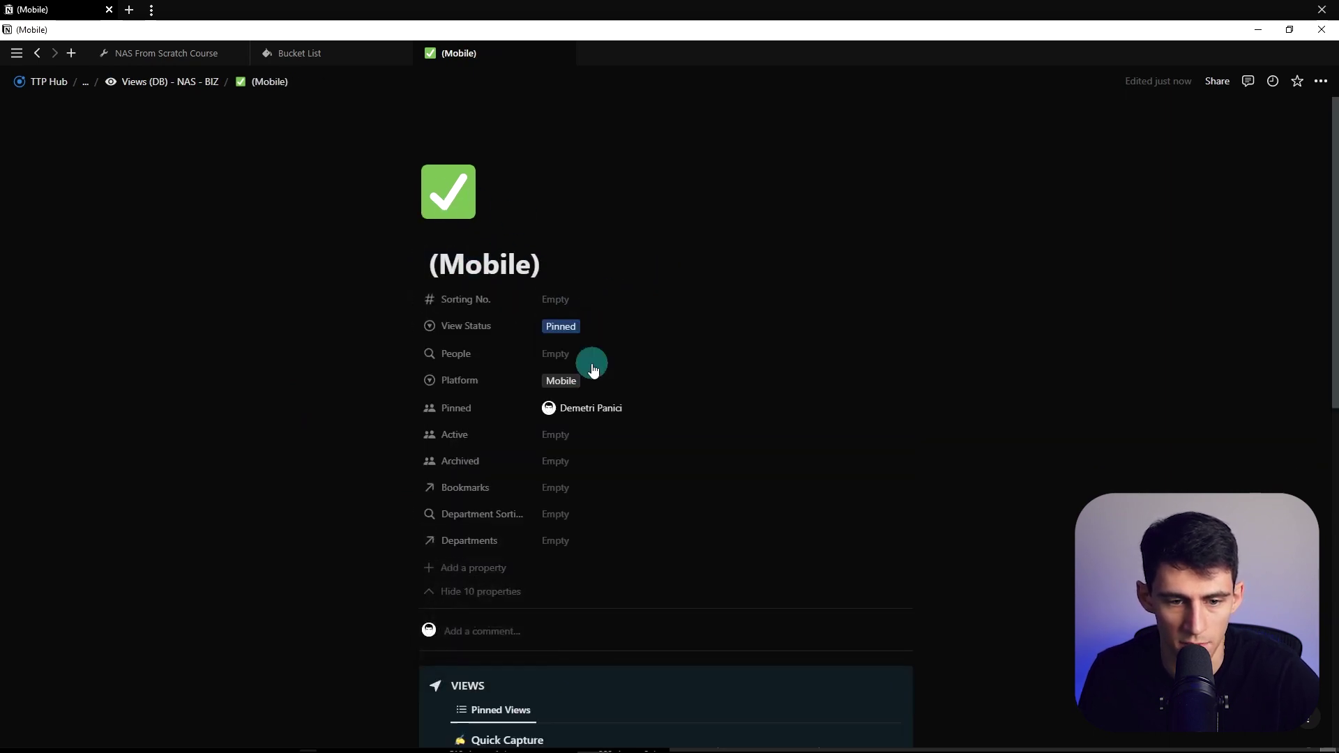
Give the new mobile view a bucket emoji as its icon and title it "Bucket List"
{"action": "left_click", "coordinate": [448, 191]}
{"action": "type", "text": "bucket"}
{"action": "left_click", "coordinate": [326, 303]}
{"action": "triple_click", "coordinate": [569, 255]}
{"action": "type", "text": "B"}
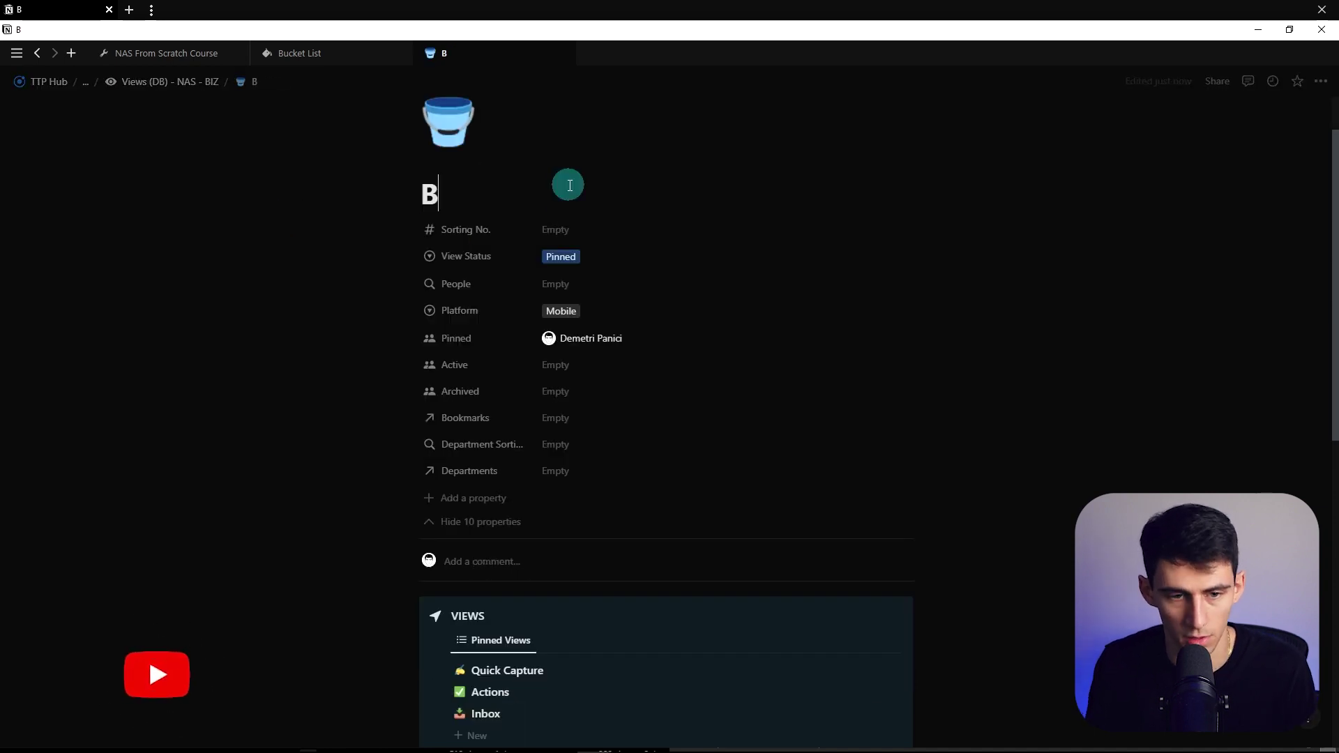
{"action": "type", "text": "ucket List"}
Set the Bucket List view's Sorting No. to 1 and link it to the Master department
{"action": "key", "text": "Tab"}
{"action": "type", "text": "1"}
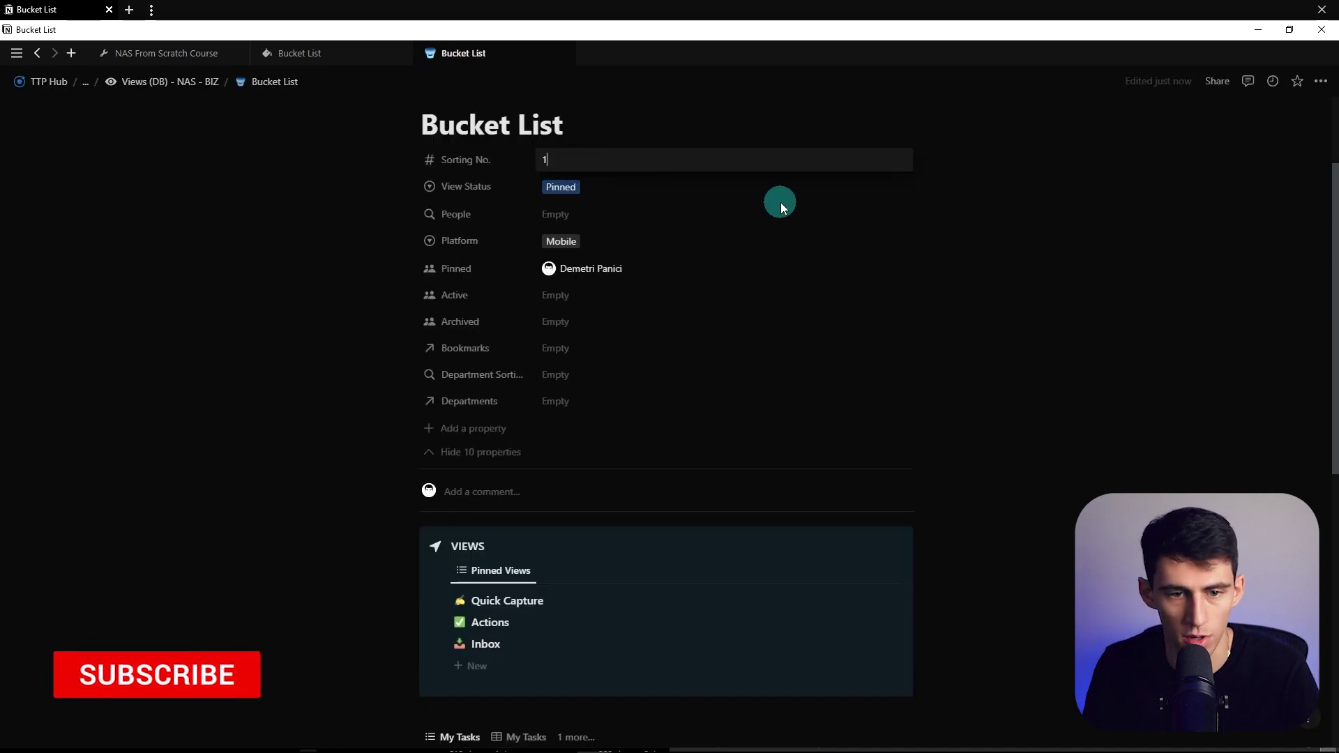
{"action": "key", "text": "Return"}
{"action": "left_click", "coordinate": [742, 399]}
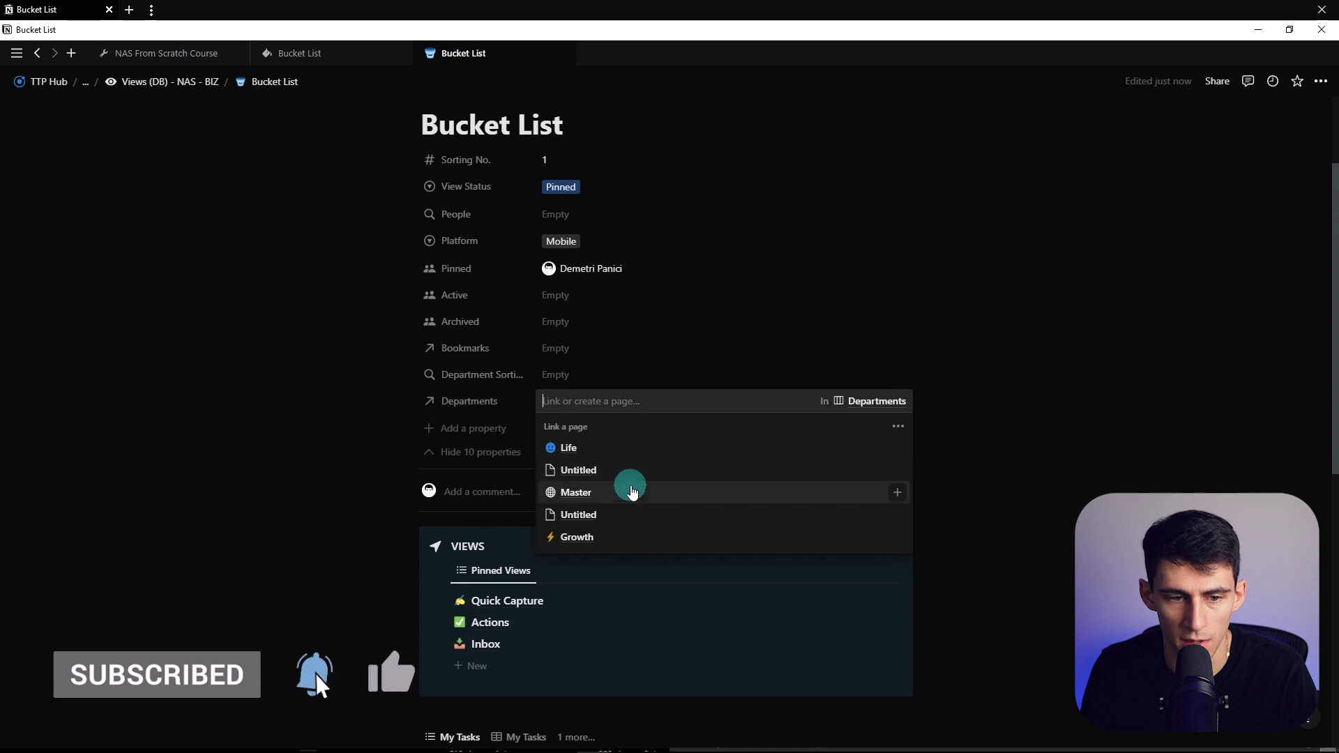
{"action": "left_click", "coordinate": [627, 491]}
{"action": "key", "text": "Escape"}
{"action": "scroll", "coordinate": [768, 446], "scroll_direction": "down", "scroll_amount": 3}
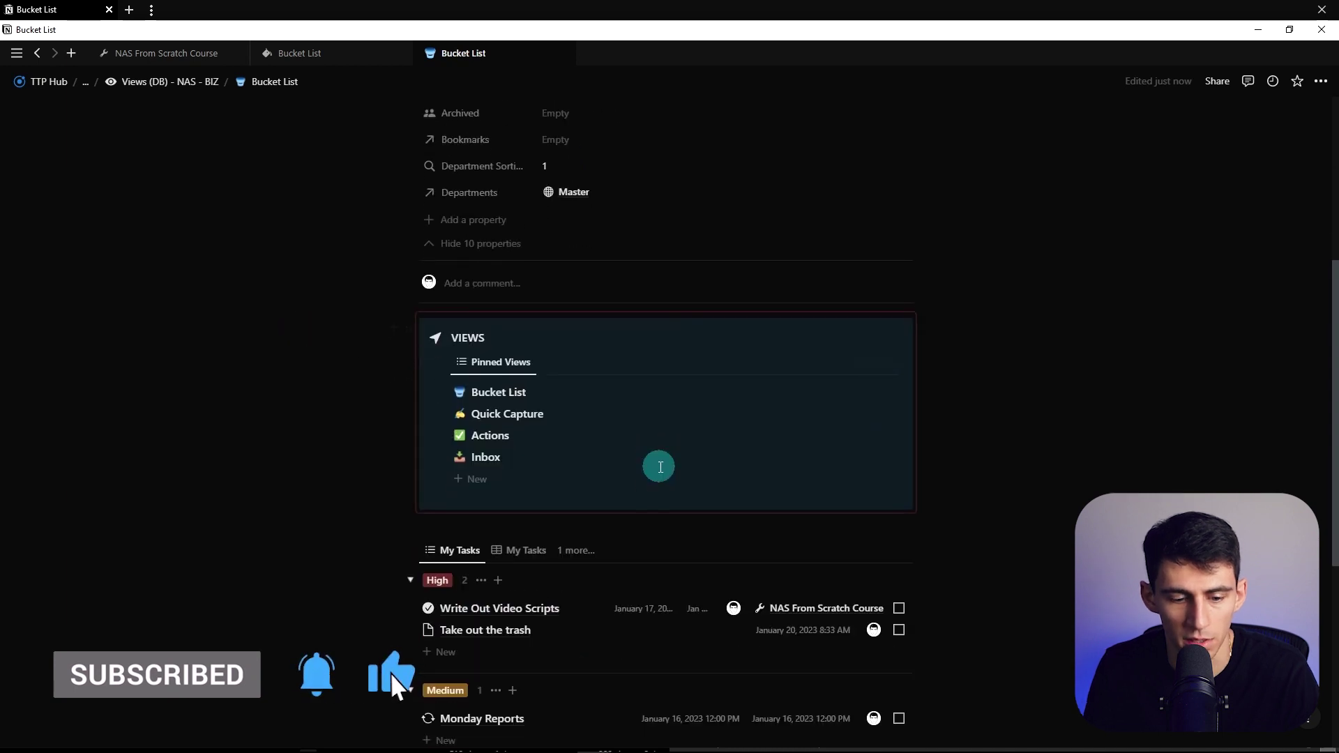
Delete the My Tasks database from the mobile Bucket List page and copy in the ENTERTAINMENT header from the main Bucket List page
{"action": "left_click", "coordinate": [412, 550]}
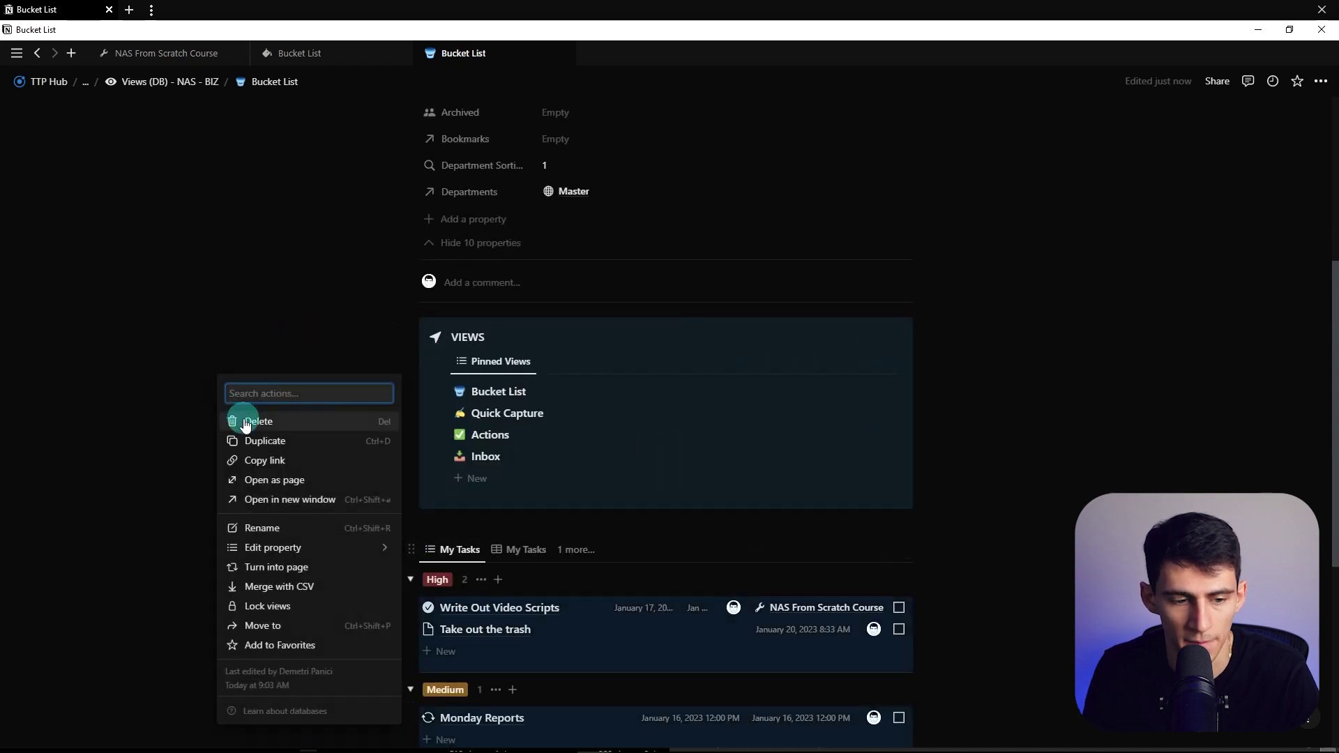
{"action": "left_click", "coordinate": [246, 422]}
{"action": "left_click", "coordinate": [293, 53]}
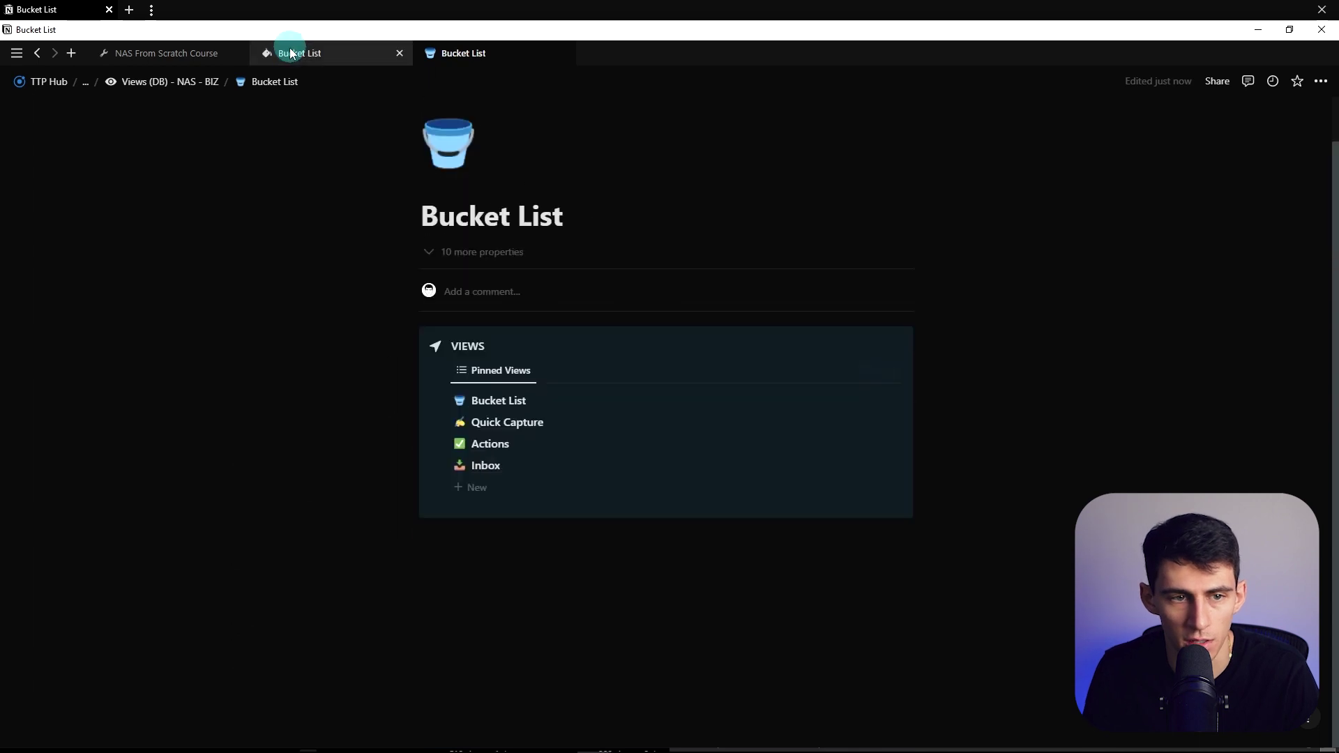
{"action": "scroll", "coordinate": [776, 186], "scroll_direction": "up", "scroll_amount": 4}
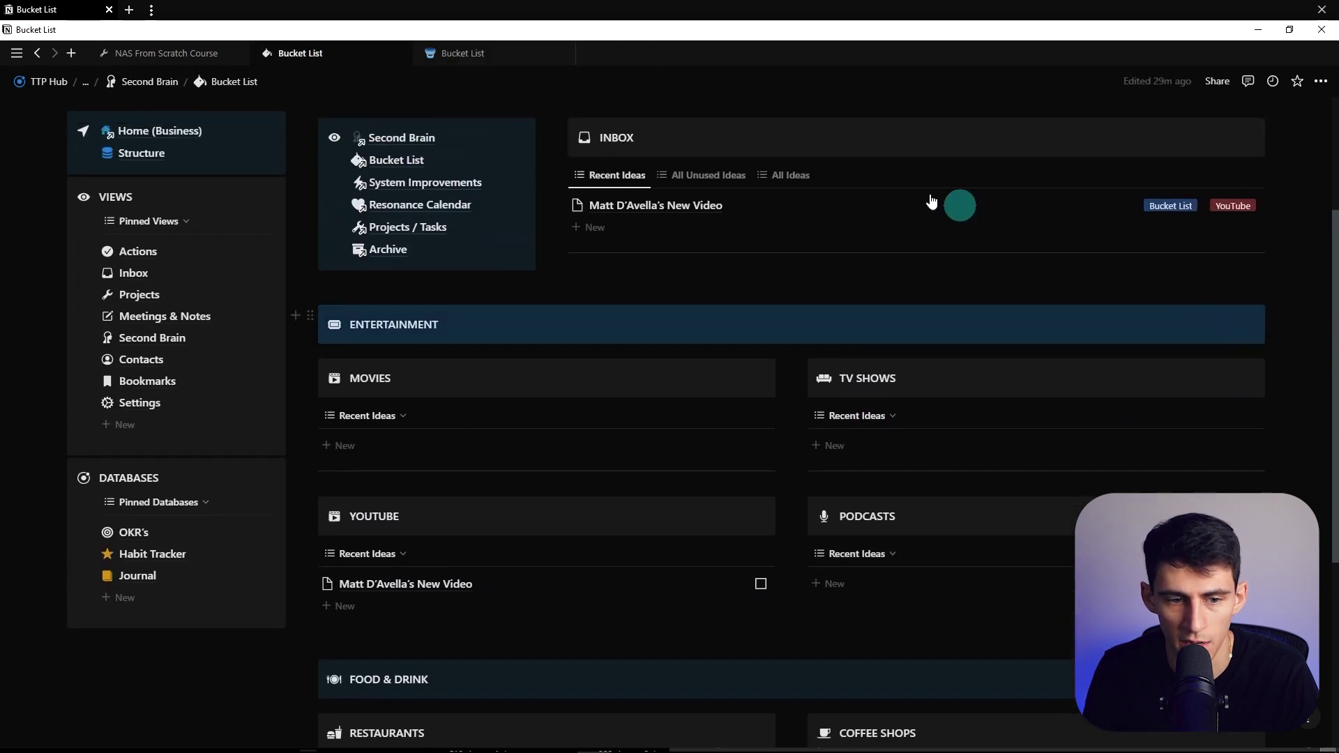
{"action": "left_click", "coordinate": [508, 54]}
Add a toggle titled "OPEN FOR MORE" below the ENTERTAINMENT header
{"action": "left_click", "coordinate": [614, 599]}
{"action": "type", "text": "/toggle"}
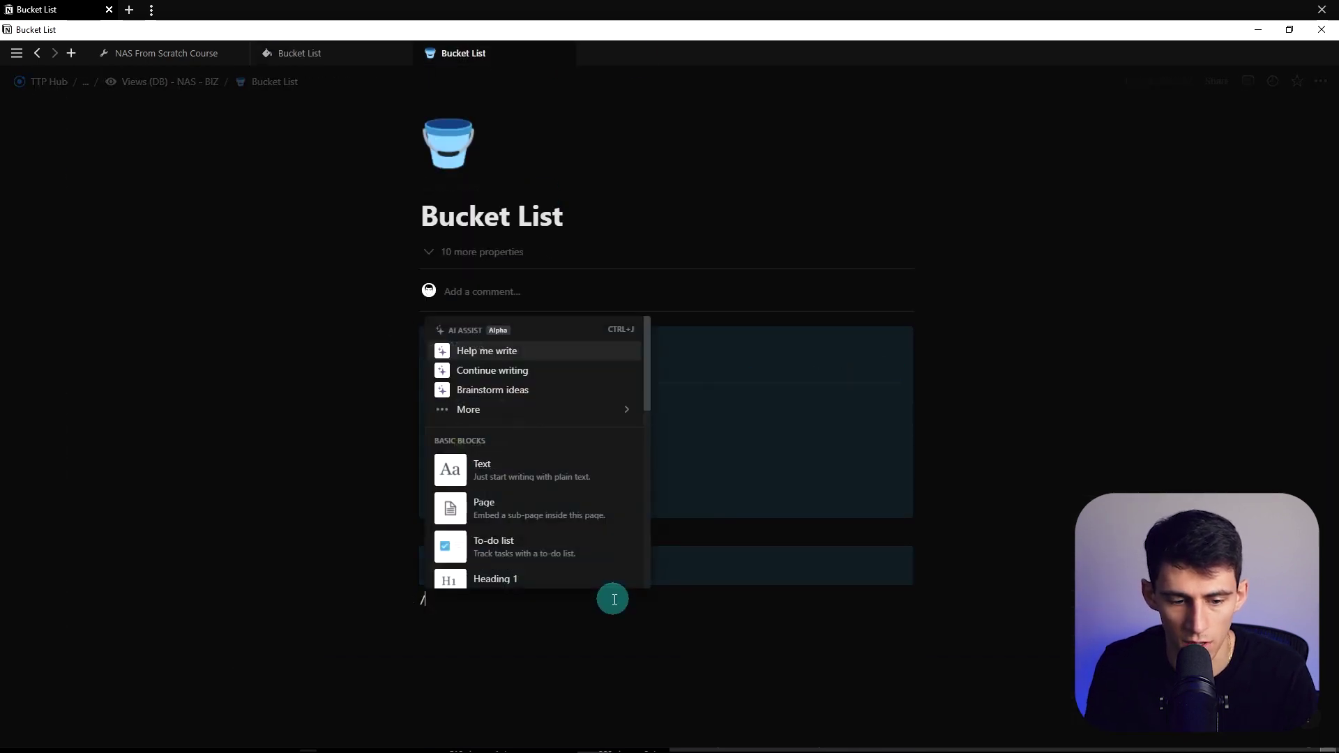
{"action": "key", "text": "Return"}
{"action": "type", "text": "Open for "}
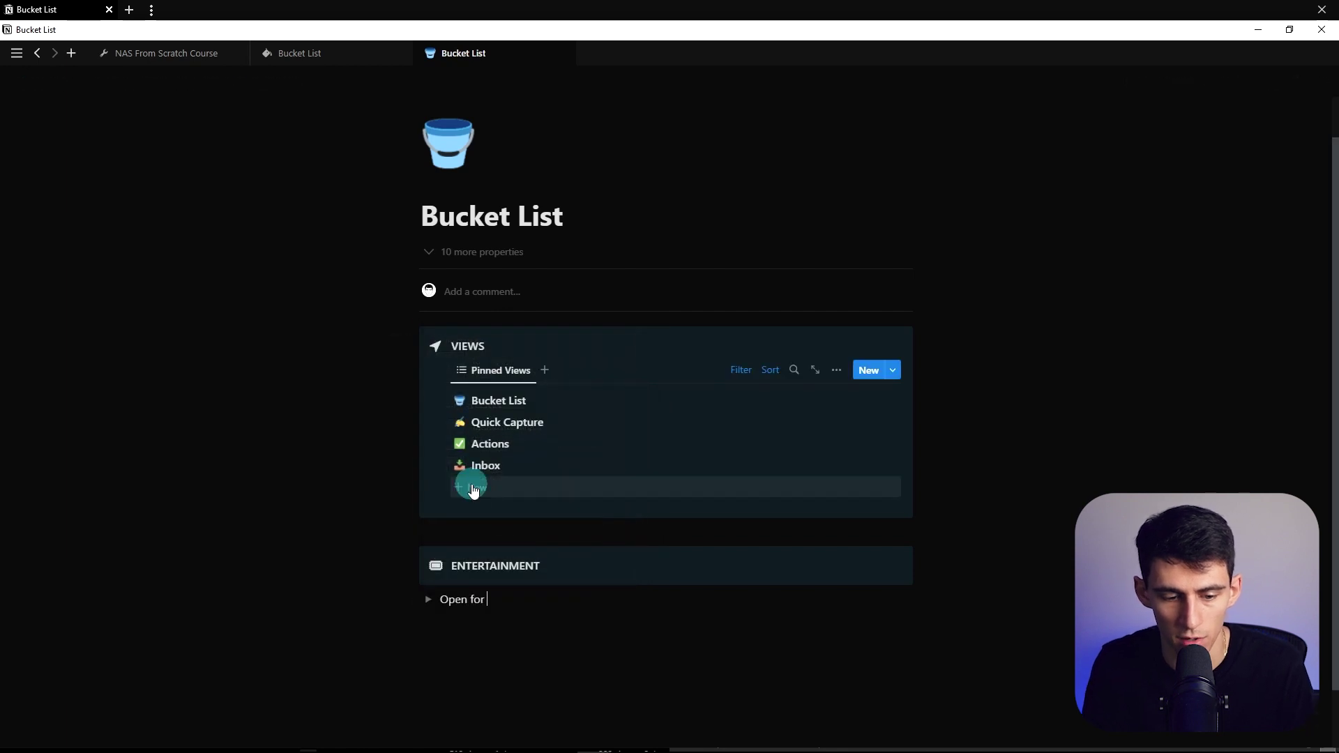
{"action": "type", "text": "More"}
{"action": "triple_click", "coordinate": [464, 601]}
{"action": "key", "text": "Caps_Lock"}
Copy the MOVIES header from the main Bucket List page into the OPEN FOR MORE toggle
{"action": "left_click", "coordinate": [330, 53]}
{"action": "scroll", "coordinate": [767, 360], "scroll_direction": "down", "scroll_amount": 1}
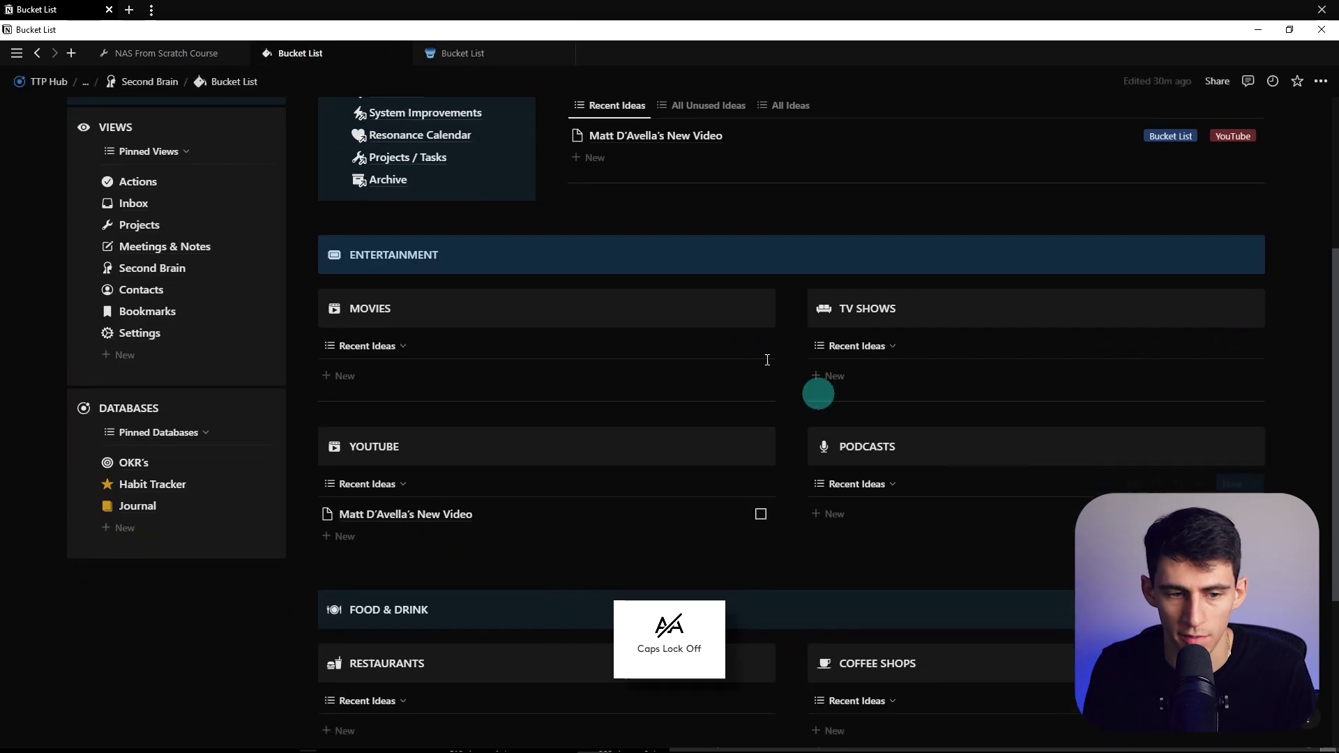
{"action": "left_click", "coordinate": [450, 52]}
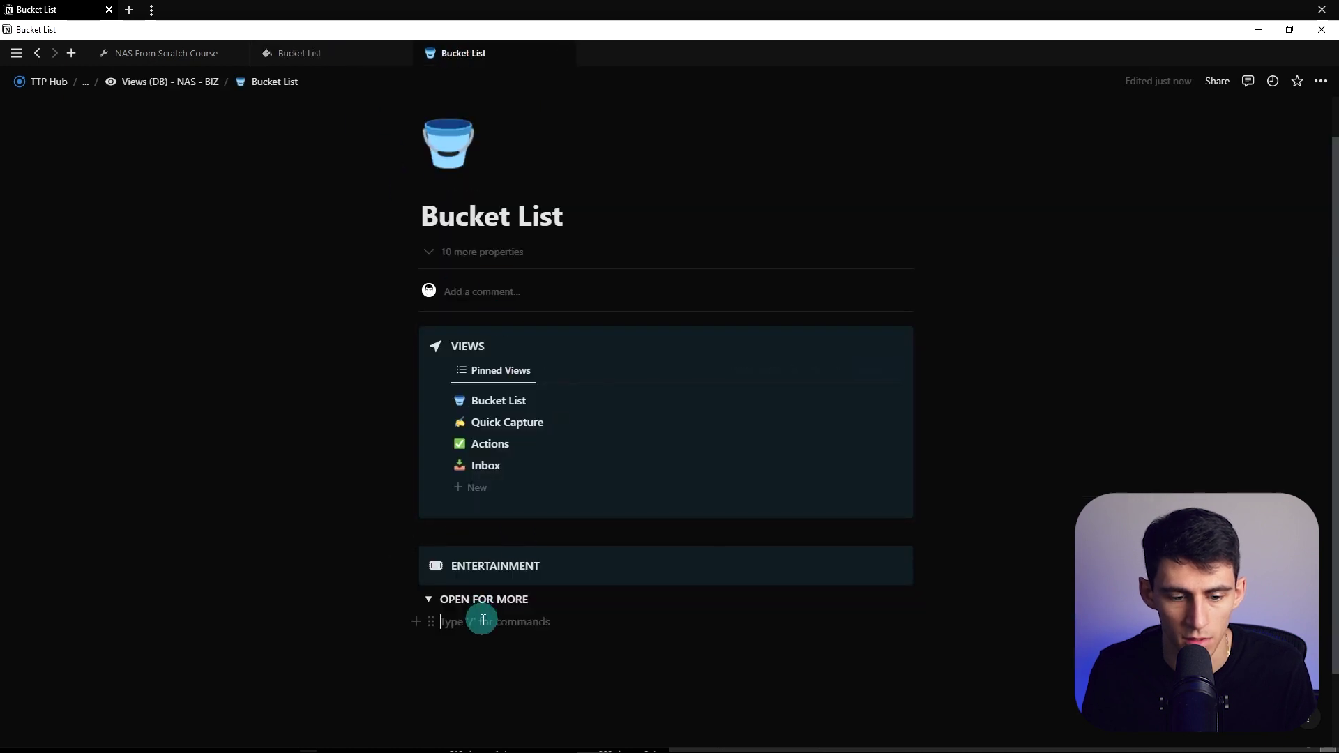
{"action": "key", "text": "ctrl+shift+Tab"}
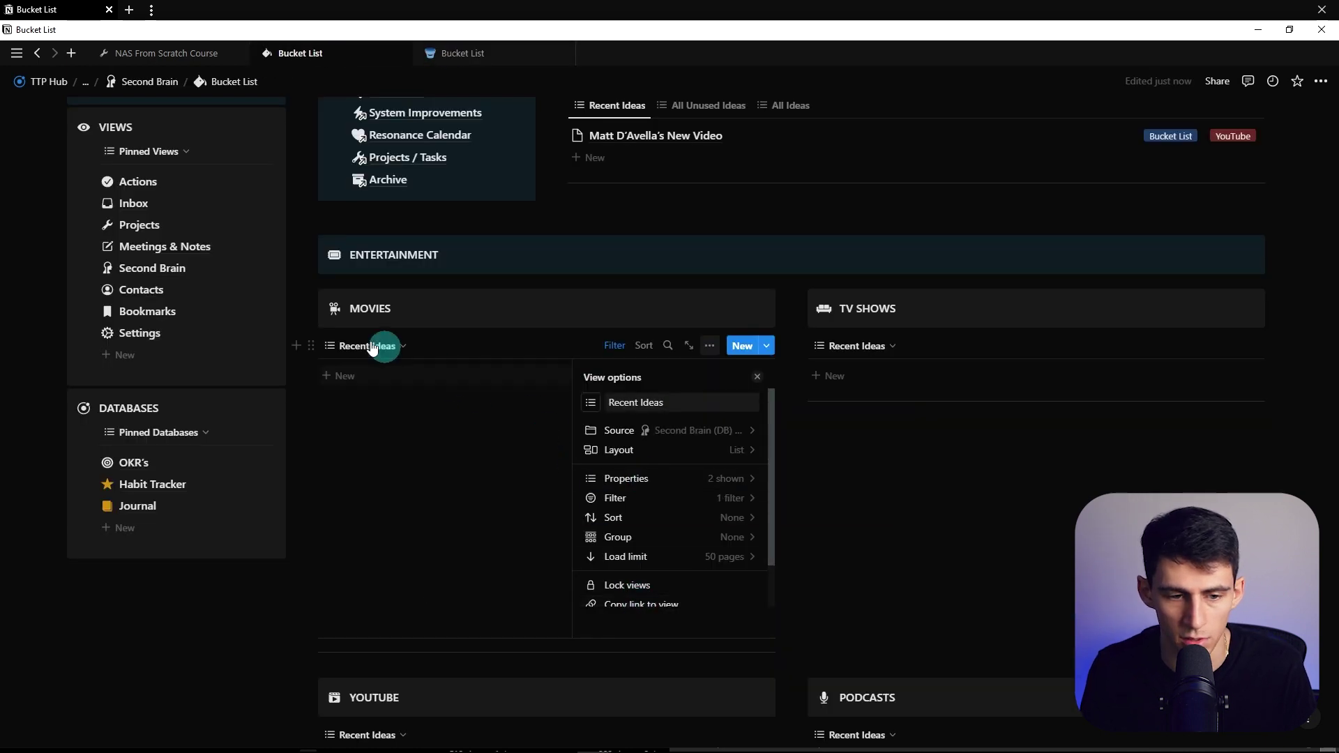
Copy the Movies linked database from the main Bucket List page and place it under the mobile page's MOVIES header
{"action": "left_click", "coordinate": [344, 418]}
{"action": "left_click", "coordinate": [643, 349]}
{"action": "left_click", "coordinate": [711, 346]}
{"action": "left_click", "coordinate": [359, 346]}
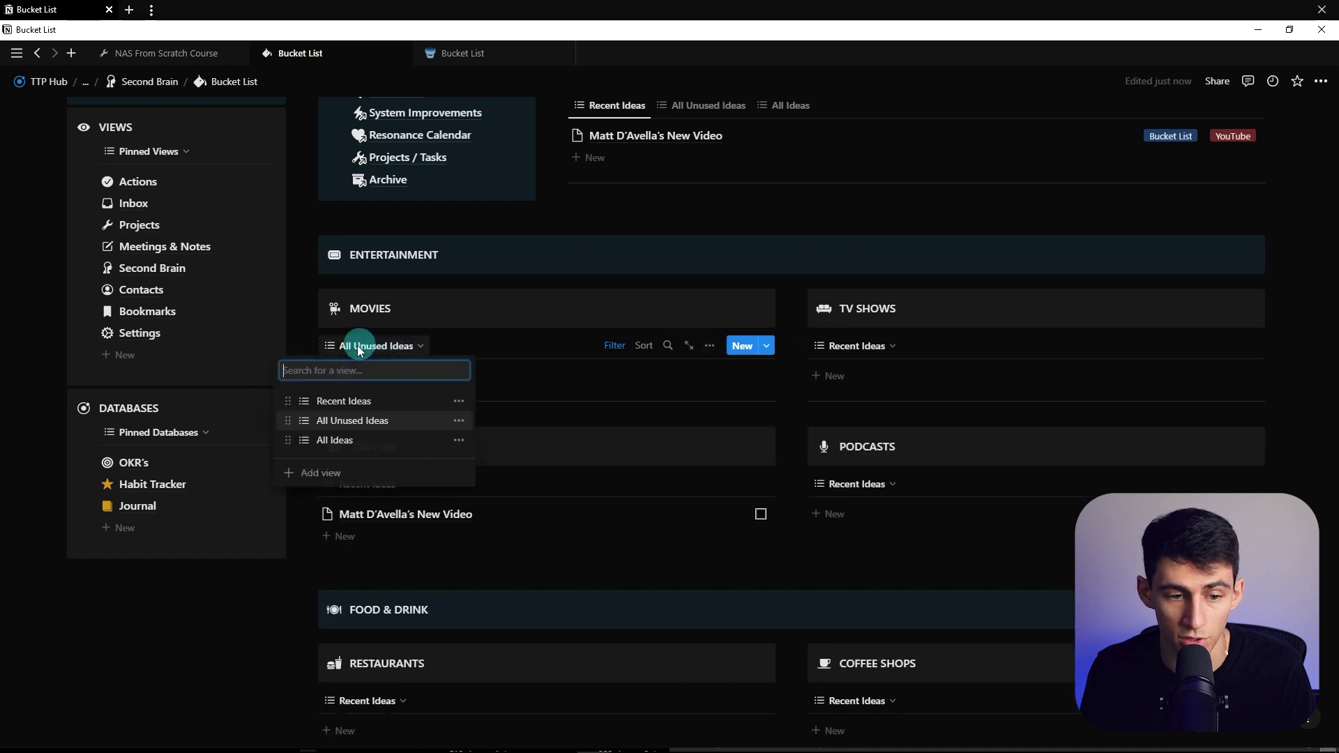
{"action": "left_click", "coordinate": [326, 346]}
{"action": "left_click", "coordinate": [312, 346]}
{"action": "left_click", "coordinate": [590, 307]}
{"action": "left_click", "coordinate": [542, 53]}
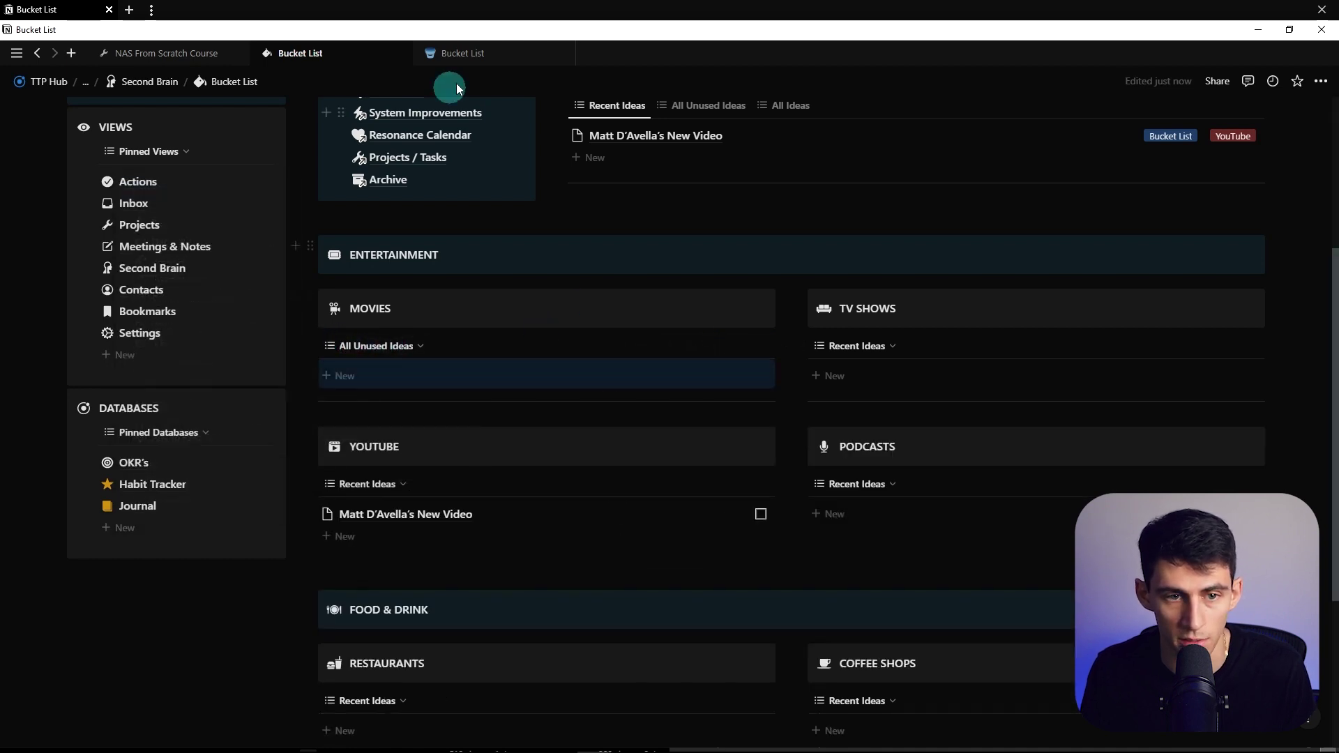
Insert a nested toggle titled "OPEN" under the MOVIES header and place the Movies database inside it
{"action": "left_click", "coordinate": [550, 559]}
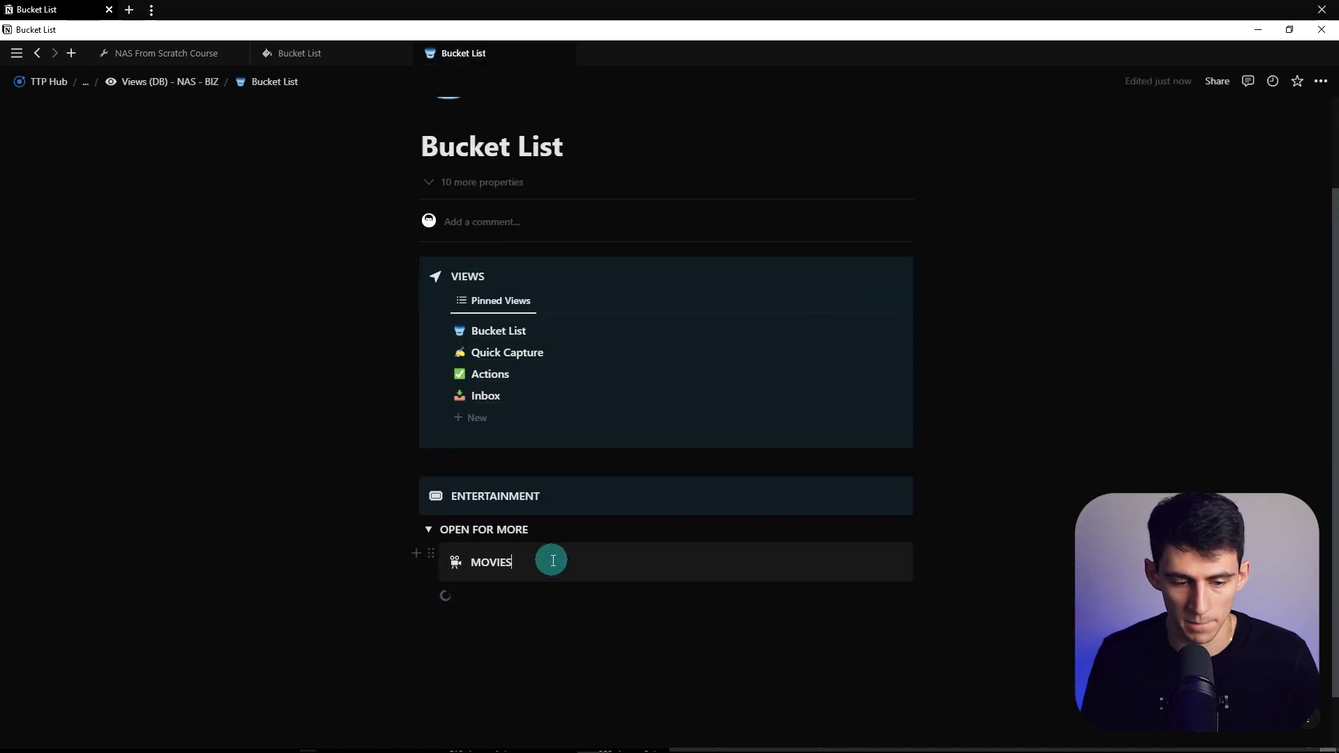
{"action": "key", "text": "Return"}
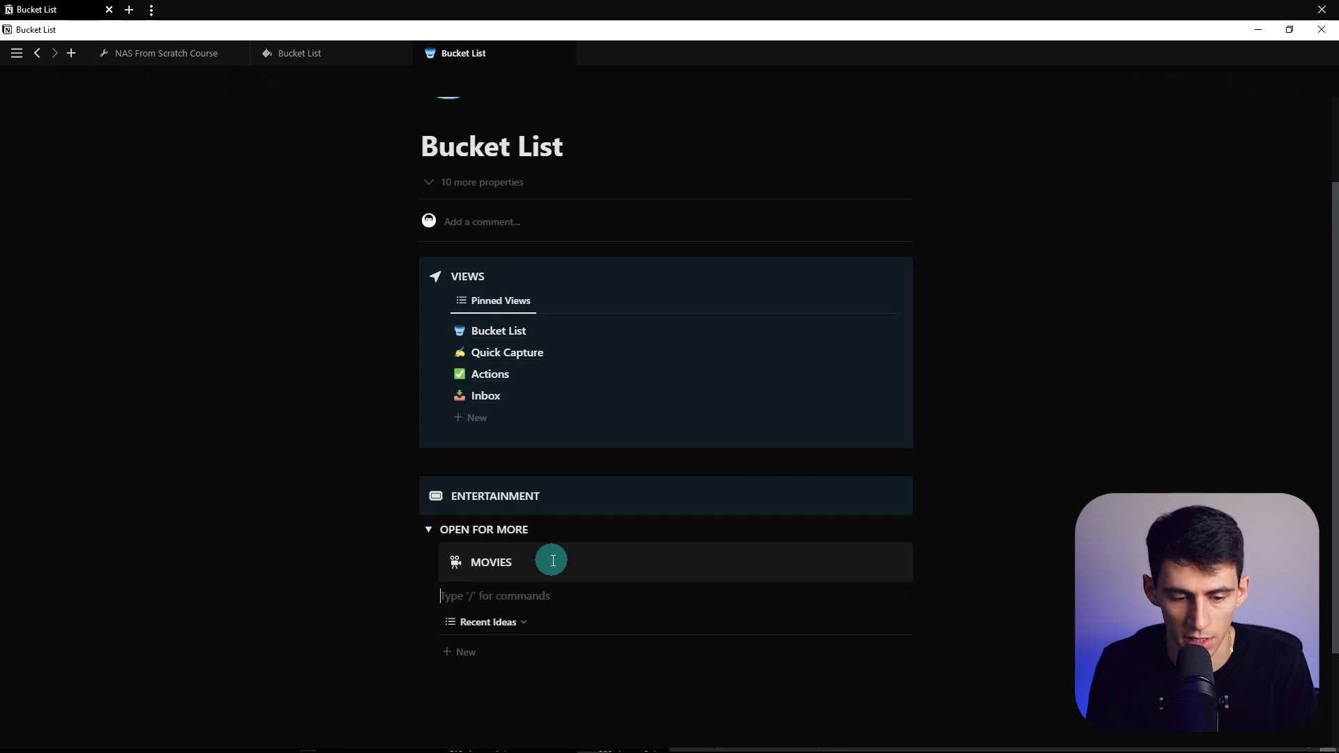
{"action": "type", "text": "/tog"}
{"action": "key", "text": "Return"}
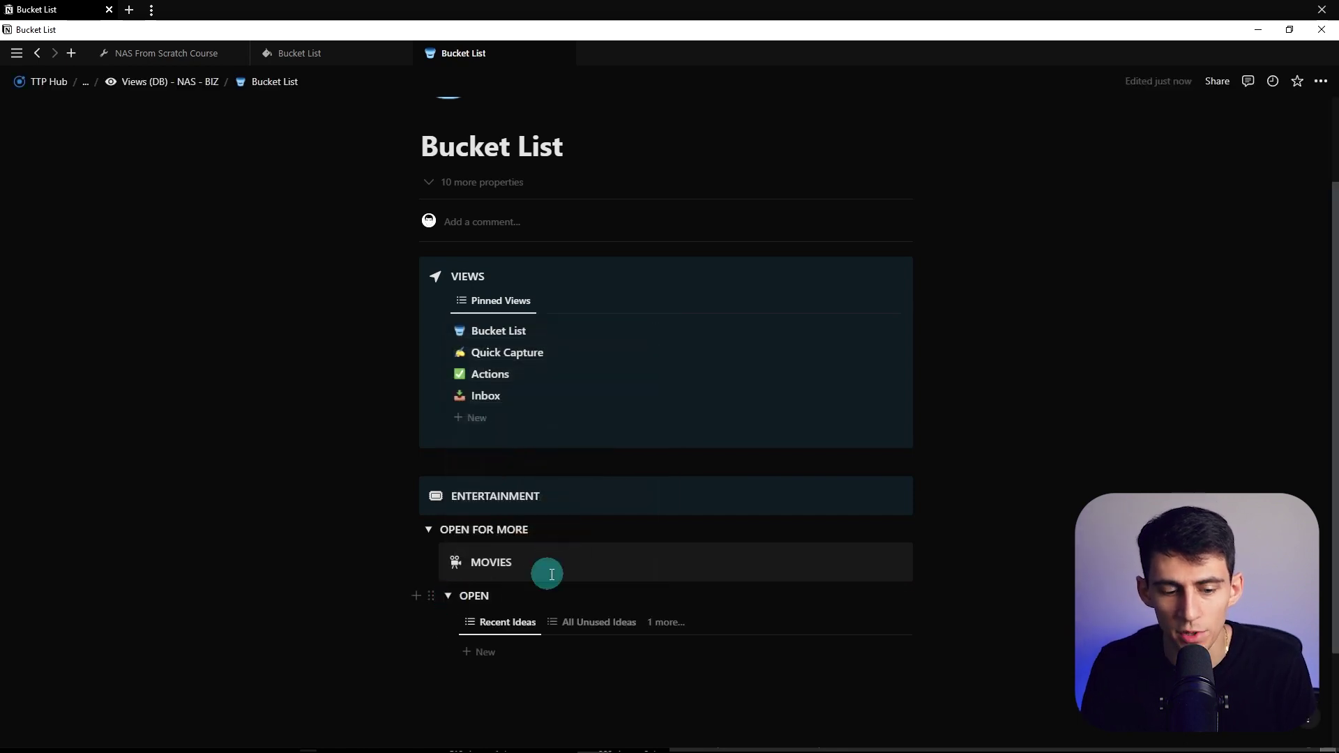
Set the movie template as the default only for the Movies database's Recent Ideas view
{"action": "scroll", "coordinate": [552, 574], "scroll_direction": "down", "scroll_amount": 2}
{"action": "left_click", "coordinate": [903, 493]}
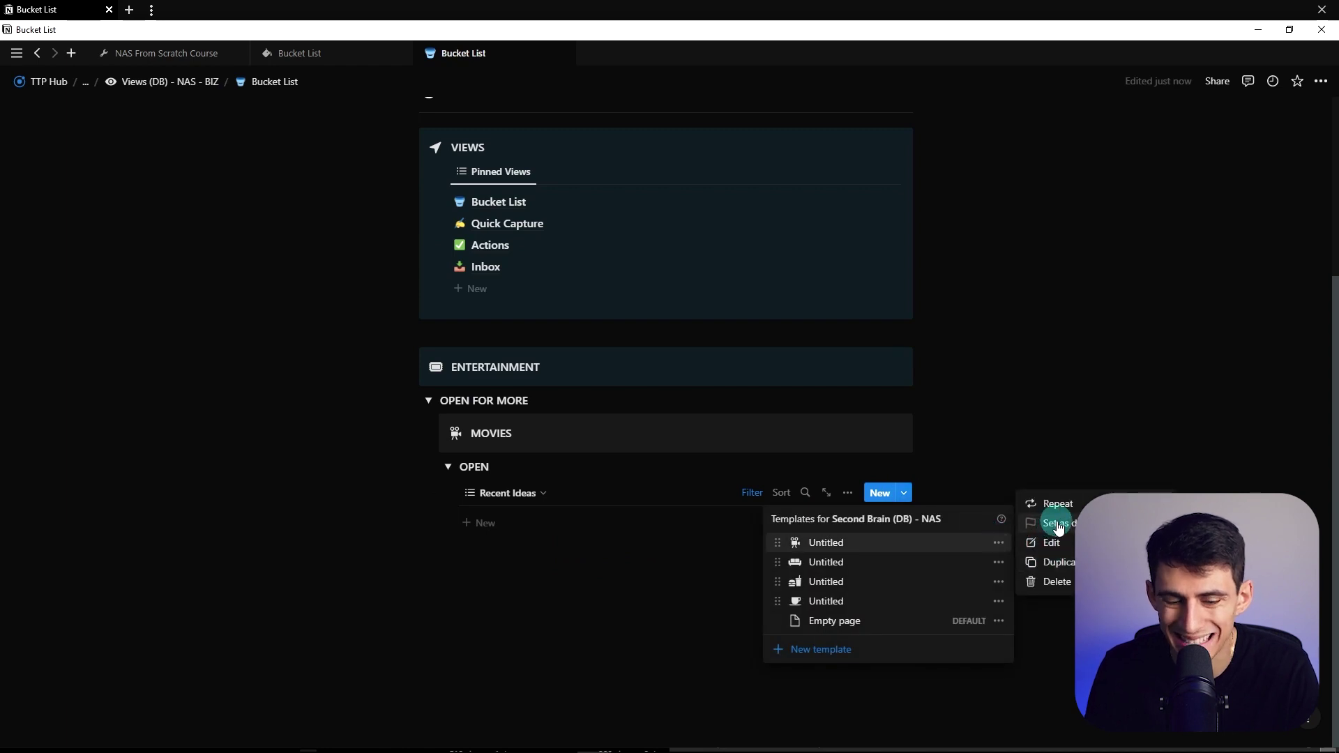
{"action": "left_click", "coordinate": [1053, 519]}
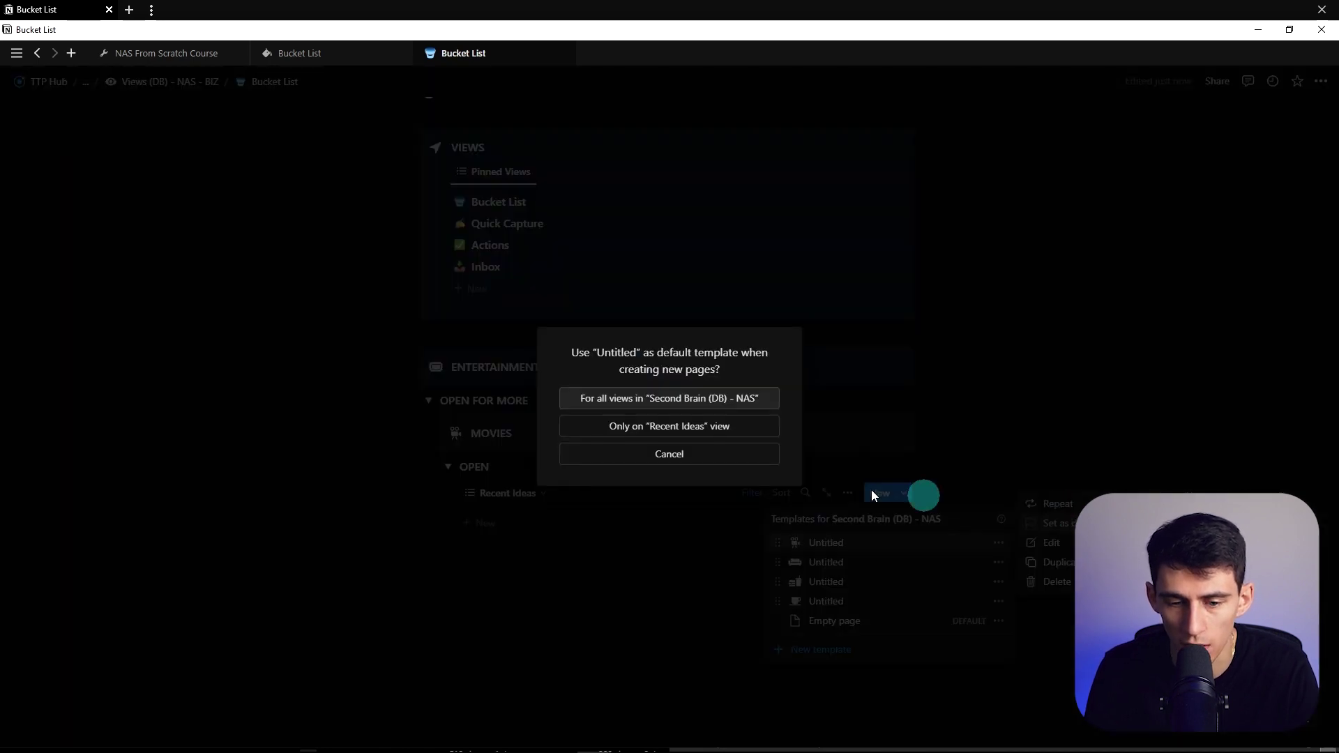
{"action": "left_click", "coordinate": [711, 422]}
Switch the Movies database to All Unused Ideas and set the movie template as that view's default
{"action": "left_click", "coordinate": [528, 494]}
{"action": "left_click", "coordinate": [479, 565]}
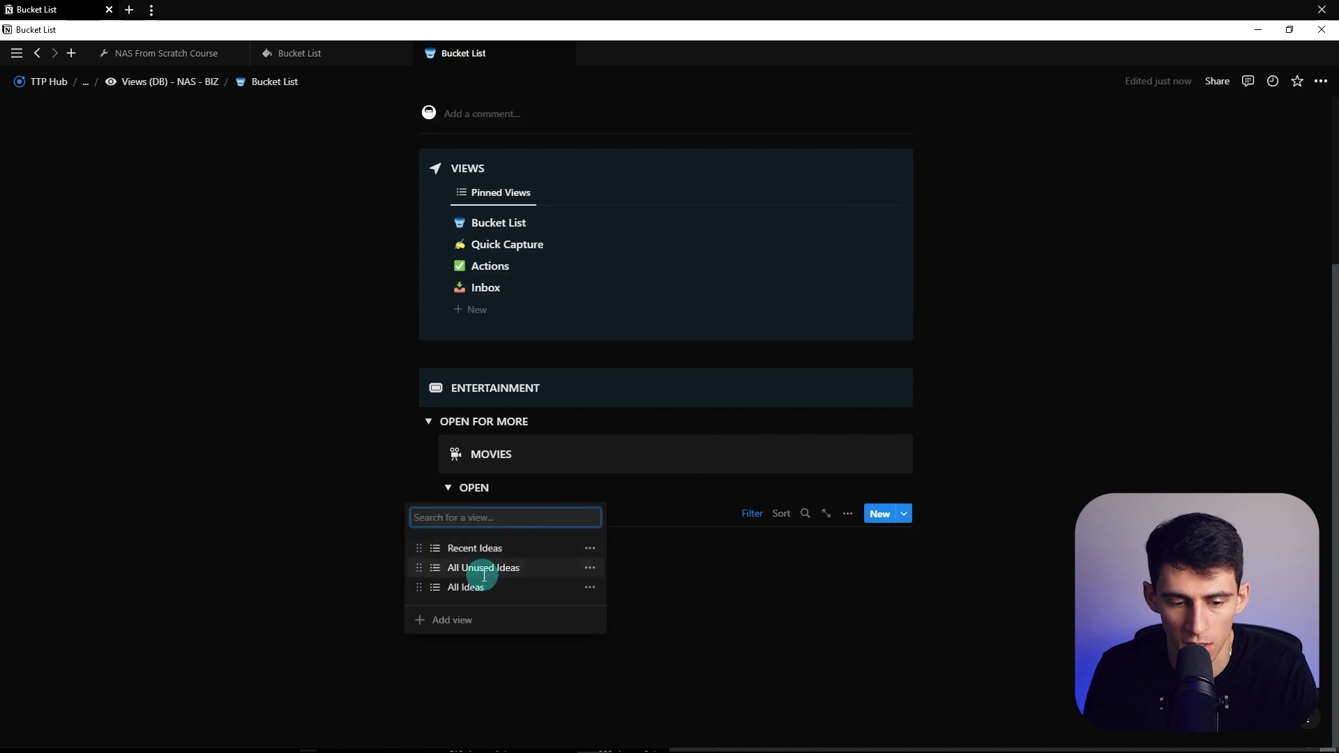
{"action": "left_click", "coordinate": [904, 493]}
{"action": "left_click", "coordinate": [999, 550]}
{"action": "left_click", "coordinate": [1046, 508]}
{"action": "left_click", "coordinate": [702, 427]}
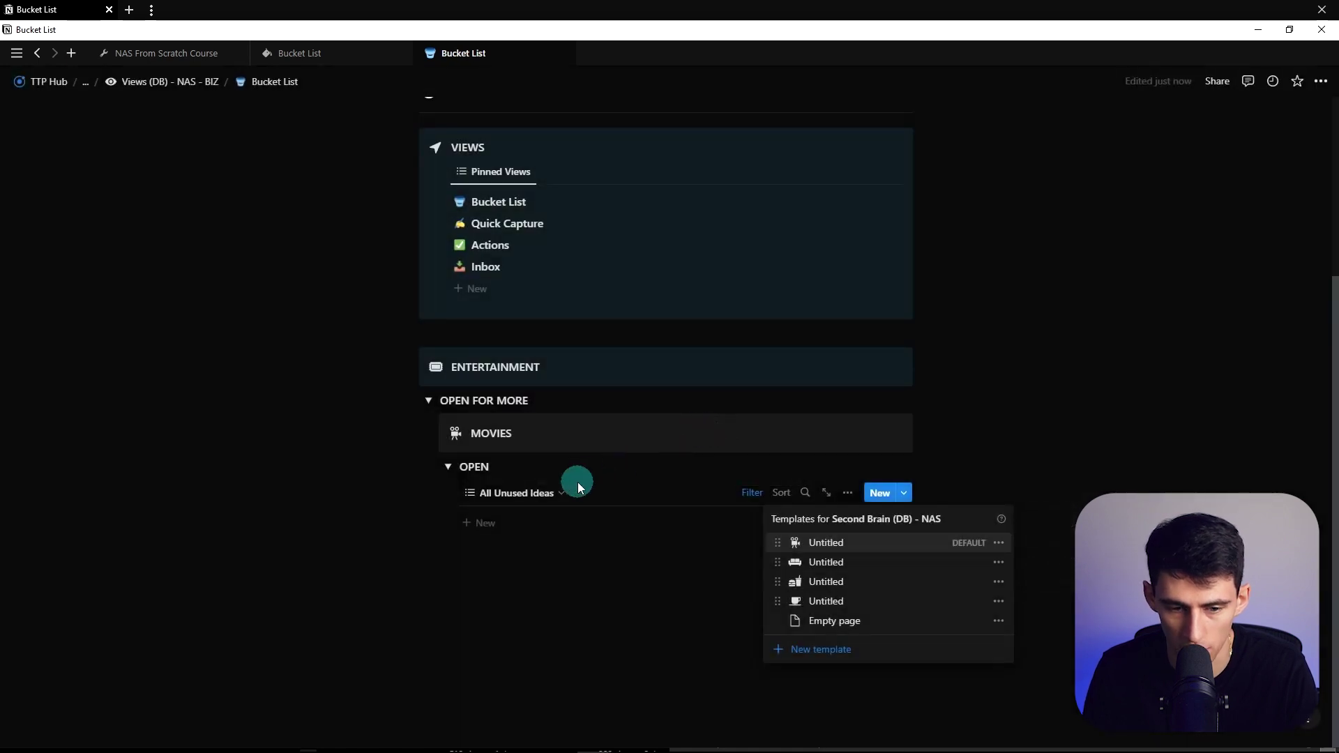
Set the movie template as the default only for the Movies database's All Ideas view, then collapse its OPEN toggle
{"action": "left_click", "coordinate": [544, 493]}
{"action": "left_click", "coordinate": [488, 546]}
{"action": "left_click", "coordinate": [999, 542]}
{"action": "left_click", "coordinate": [1054, 524]}
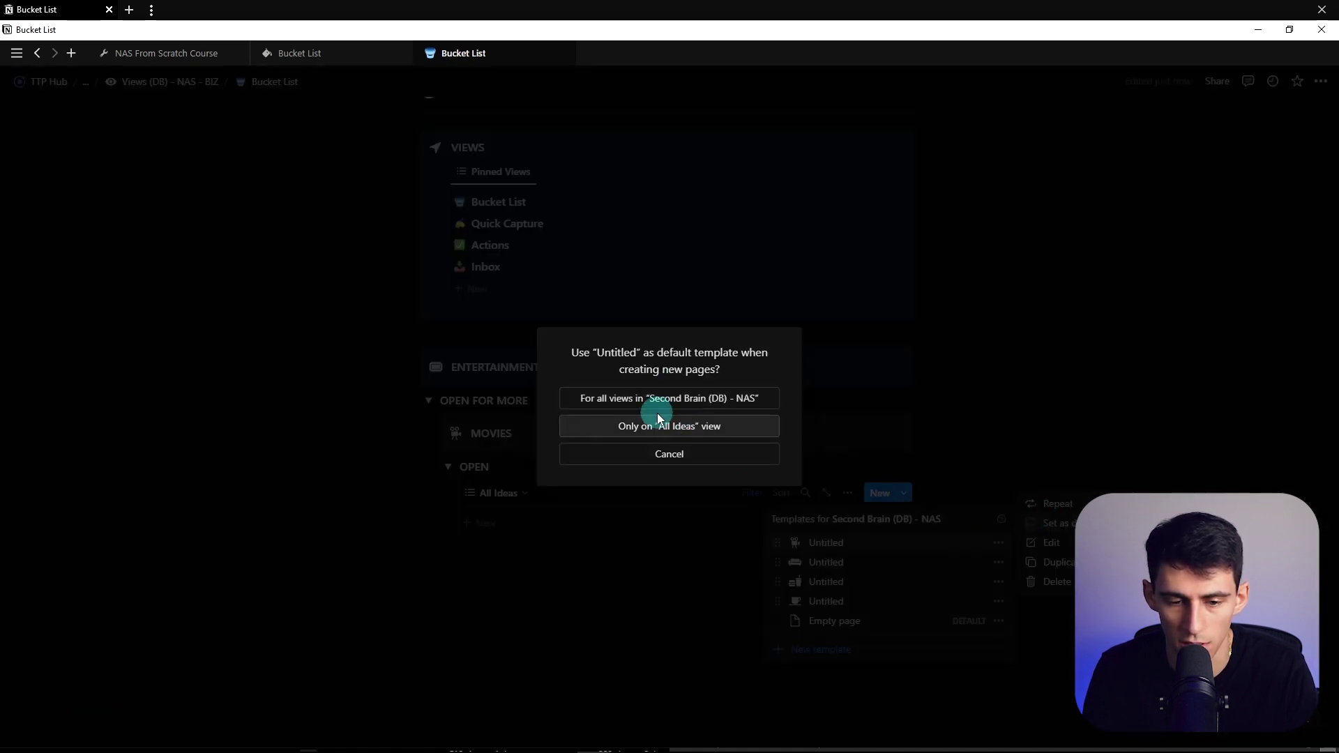
{"action": "left_click", "coordinate": [664, 423]}
{"action": "left_click", "coordinate": [449, 466]}
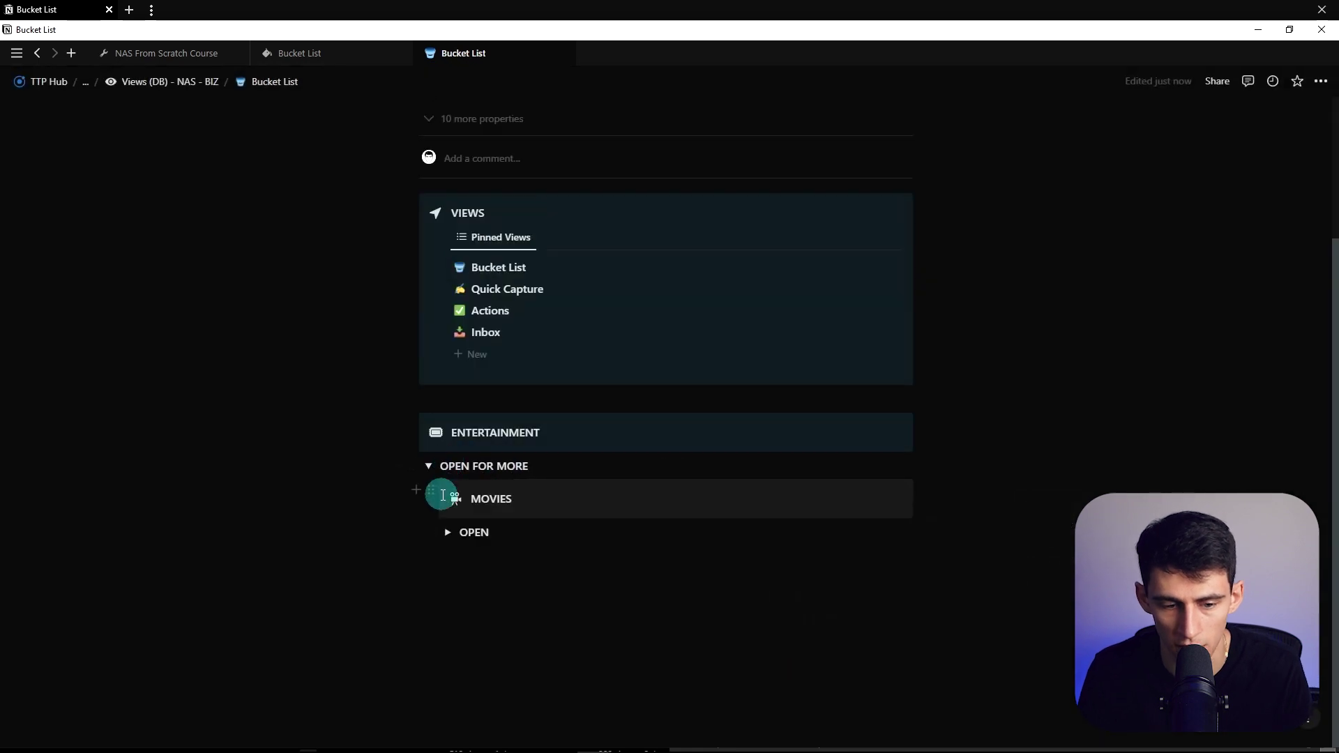
Copy the TV SHOWS header below the Movies section and place a duplicate of the OPEN toggle beneath it
{"action": "left_click", "coordinate": [336, 60]}
{"action": "left_click_drag", "start_coordinate": [1311, 292], "coordinate": [1222, 325]}
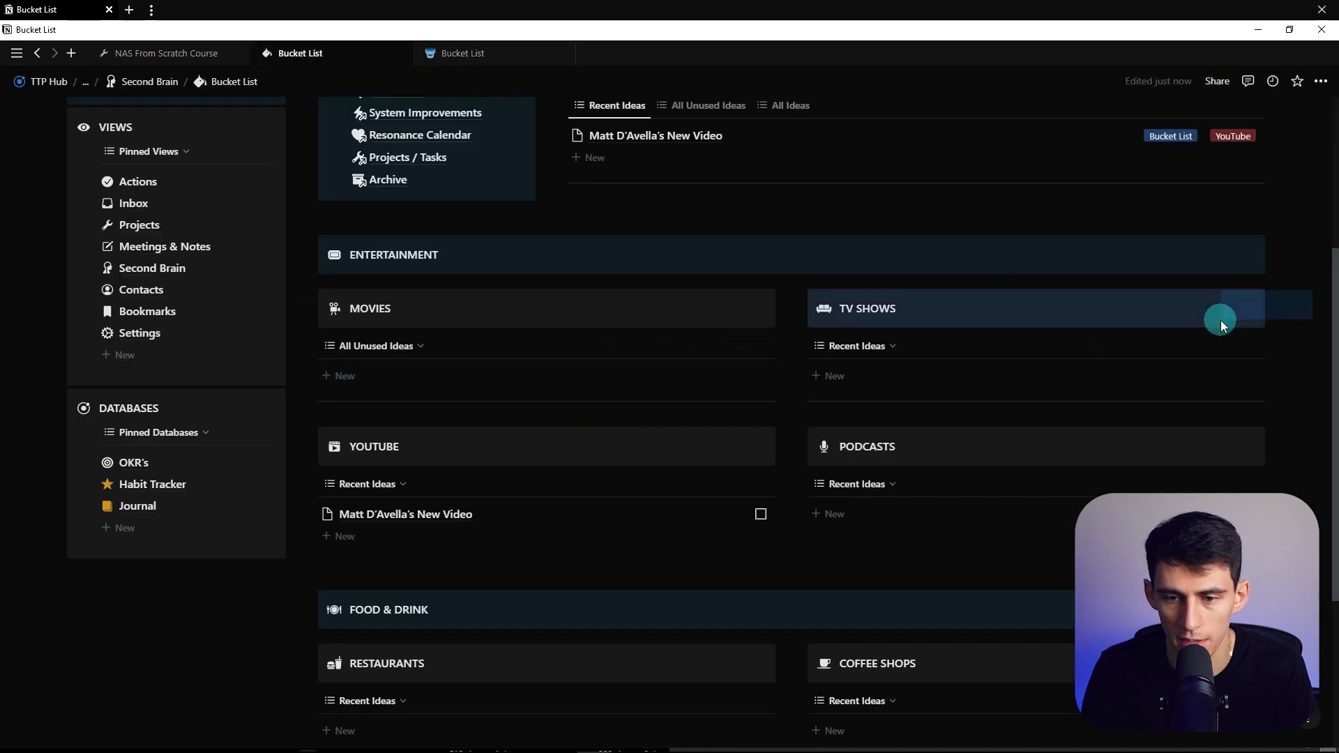
{"action": "left_click", "coordinate": [418, 62]}
{"action": "key", "text": "ctrl+v"}
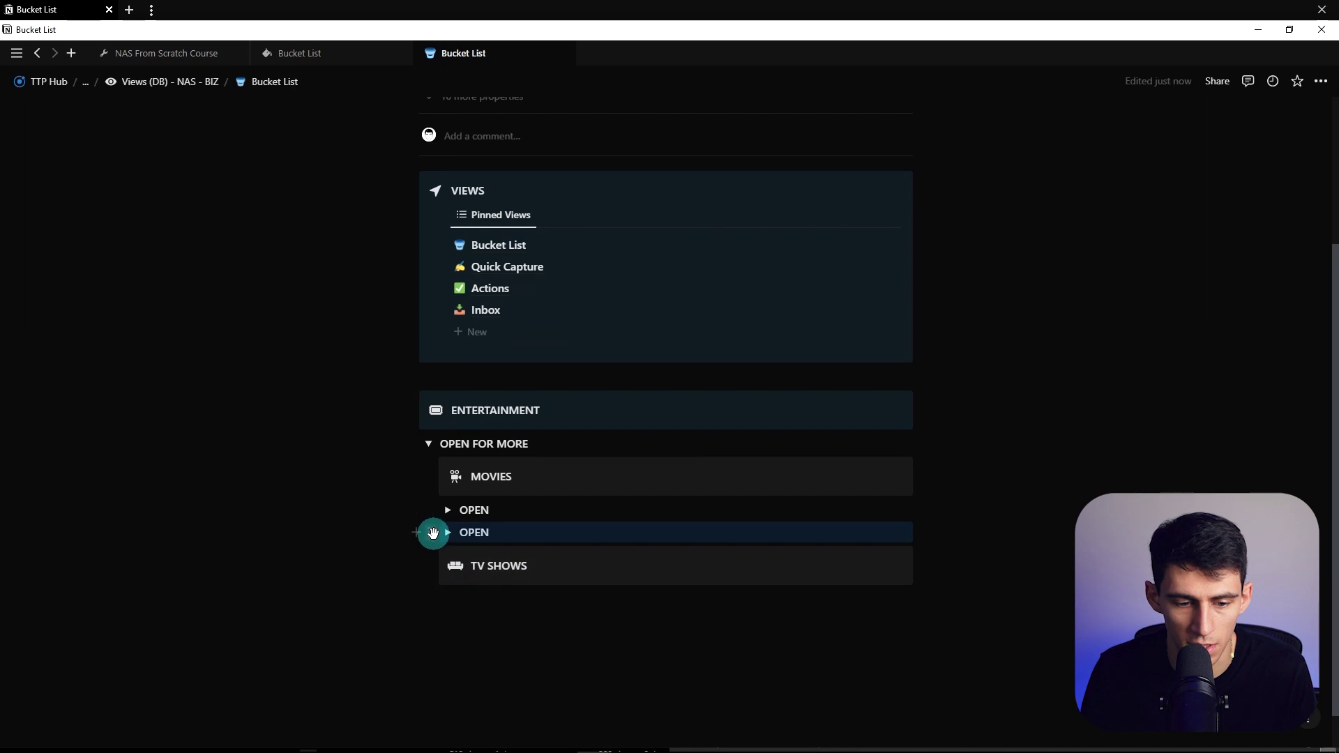
{"action": "left_click_drag", "start_coordinate": [446, 573], "coordinate": [448, 582]}
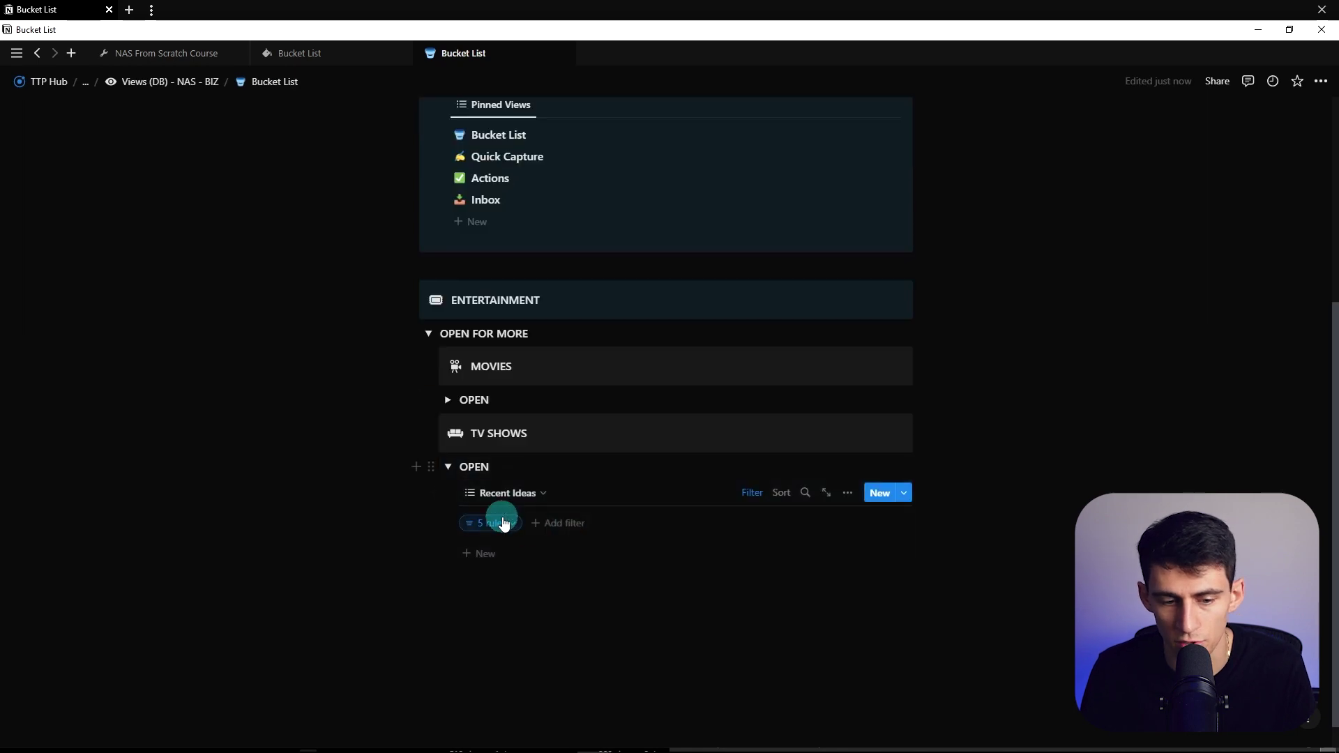
Set the Tags filter of the TV Shows database's Recent Ideas view to TV Show and save it for everyone
{"action": "left_click", "coordinate": [503, 524]}
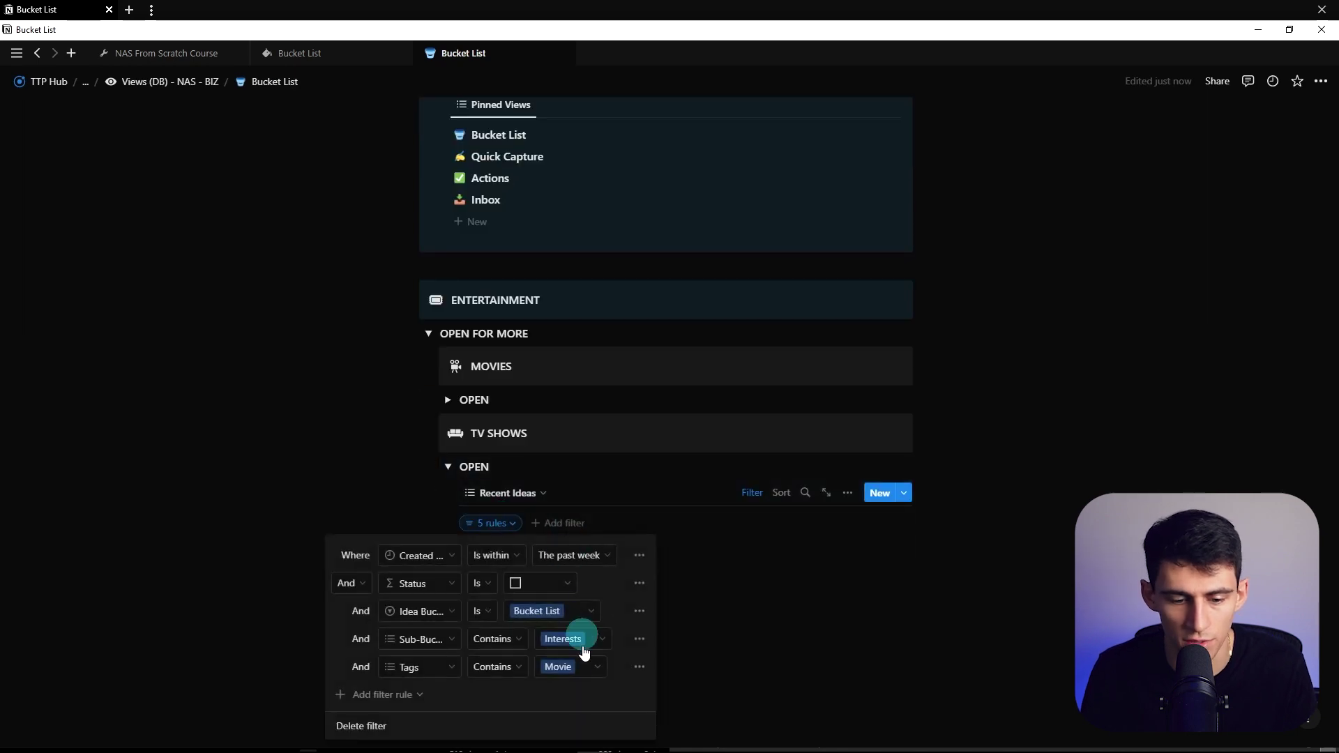
{"action": "left_click", "coordinate": [577, 668]}
{"action": "left_click", "coordinate": [532, 475]}
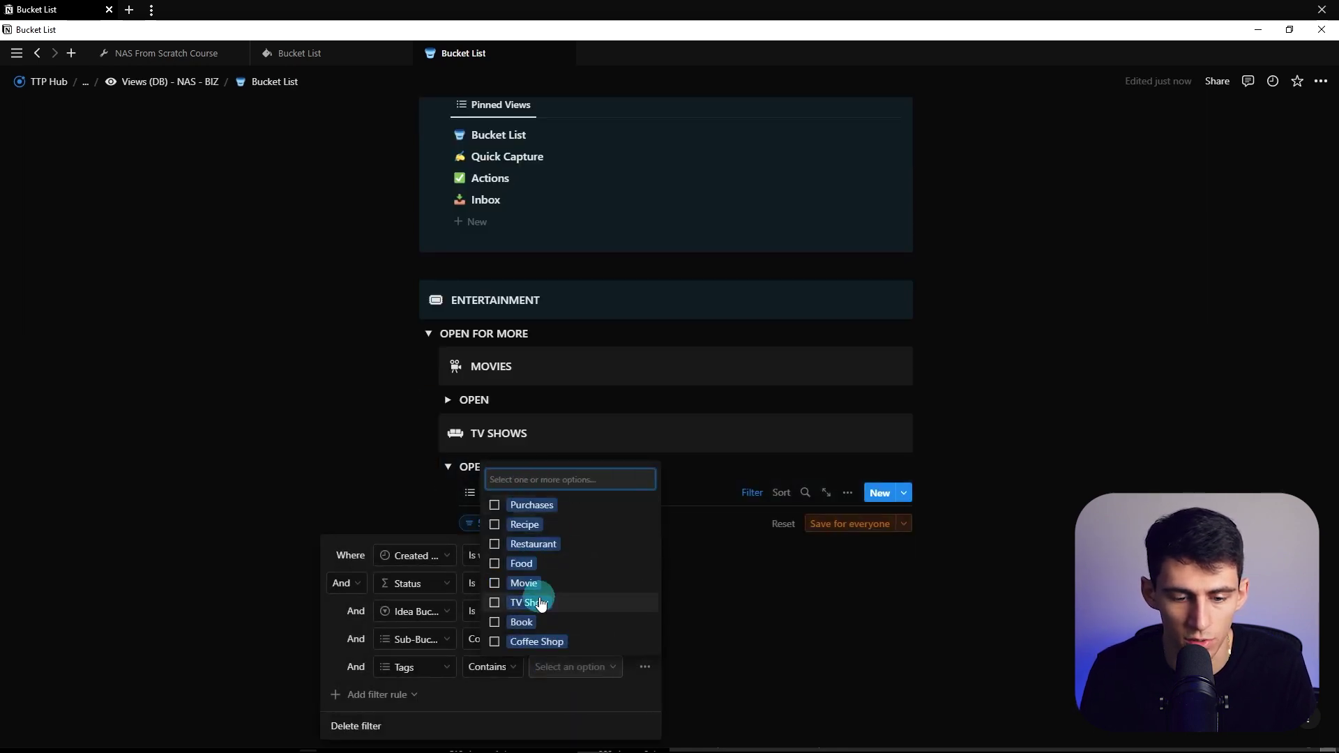
Set the TV show template as the default only for the TV Shows database's Recent Ideas view
{"action": "left_click", "coordinate": [904, 492]}
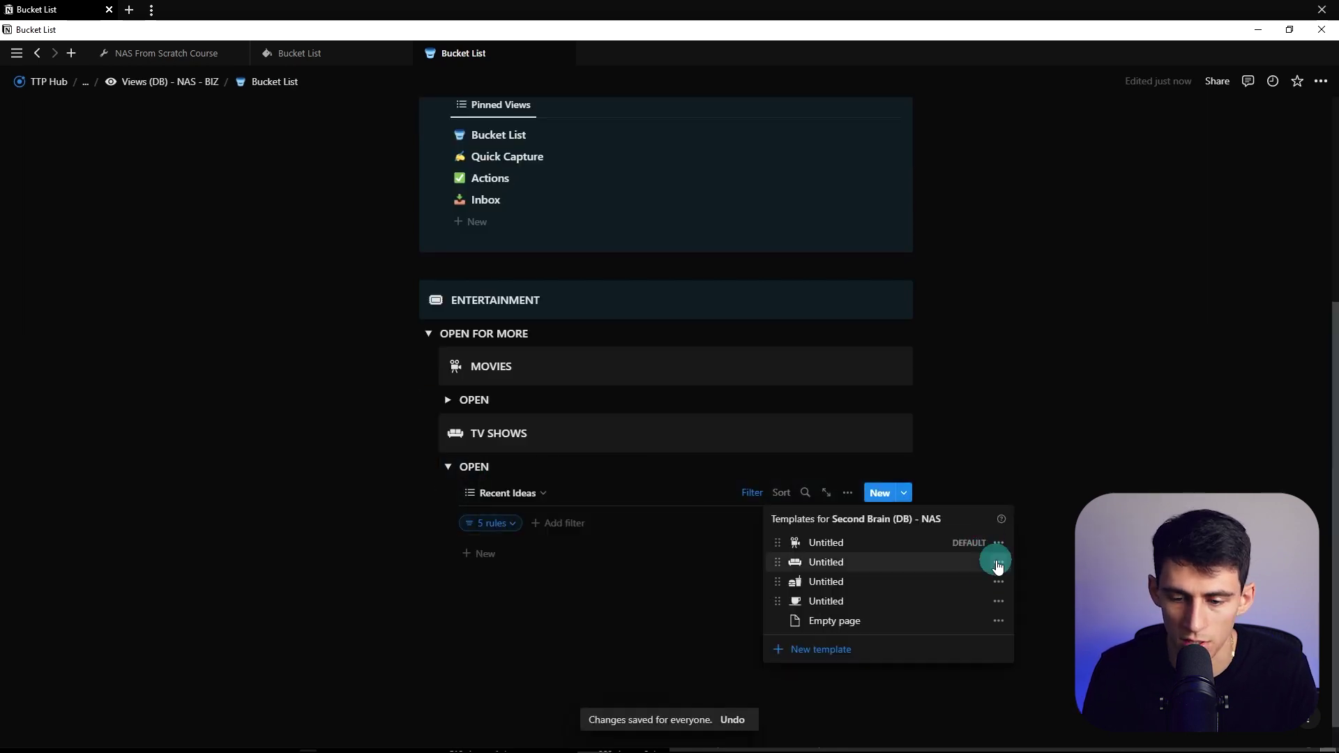
{"action": "left_click", "coordinate": [998, 563]}
{"action": "left_click", "coordinate": [1046, 543]}
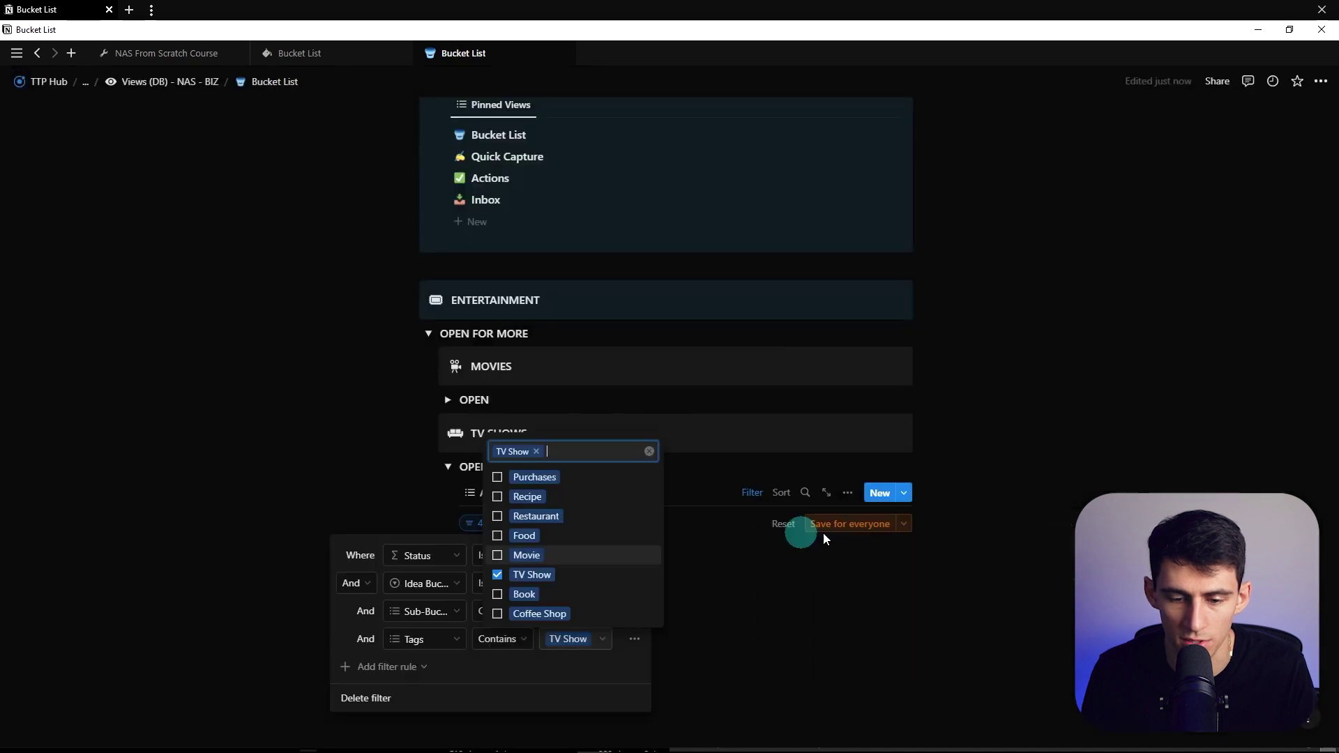
{"action": "left_click", "coordinate": [634, 487]}
Set the TV show template as the default for the TV Shows database's All Unused Ideas and All Ideas views
{"action": "left_click", "coordinate": [904, 493]}
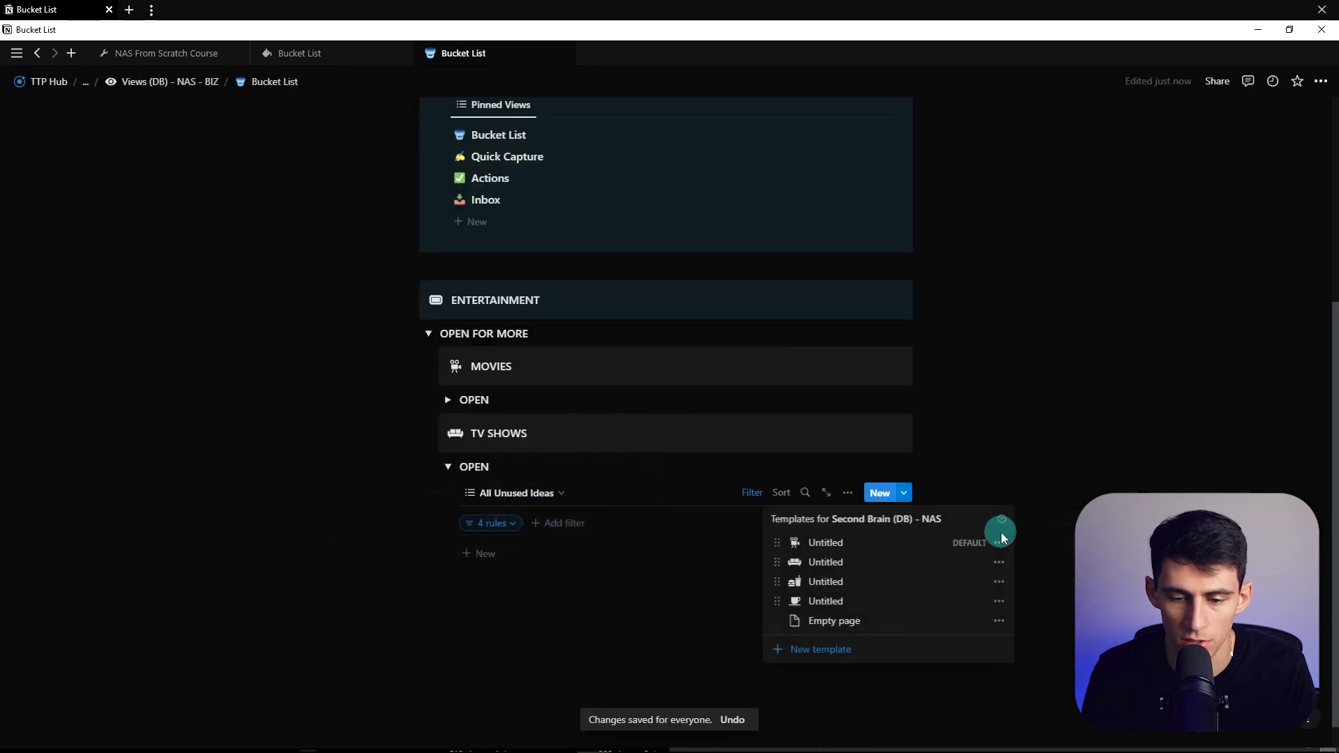
{"action": "left_click", "coordinate": [999, 562]}
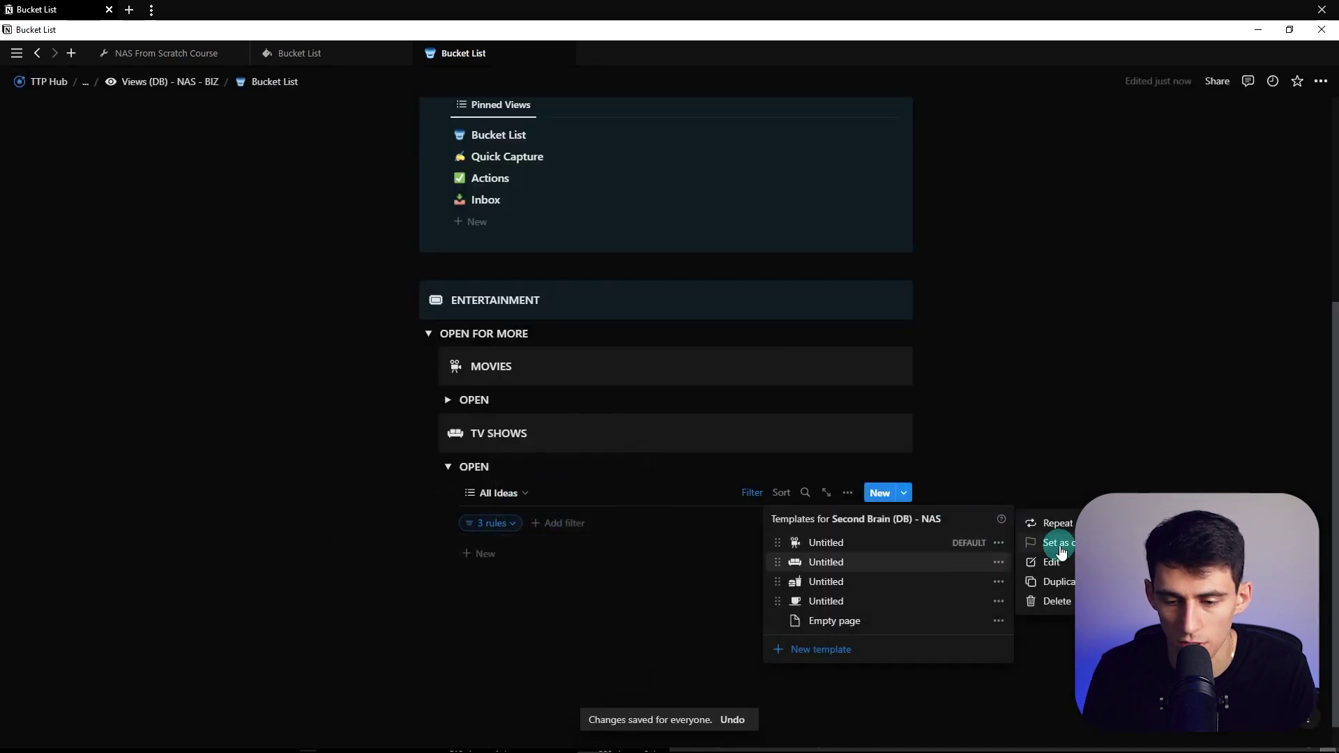
{"action": "left_click", "coordinate": [1058, 543]}
{"action": "left_click", "coordinate": [688, 426]}
Switch the TV Shows and Movies databases to the All Unused Ideas view and collapse the Entertainment toggles
{"action": "left_click", "coordinate": [504, 495]}
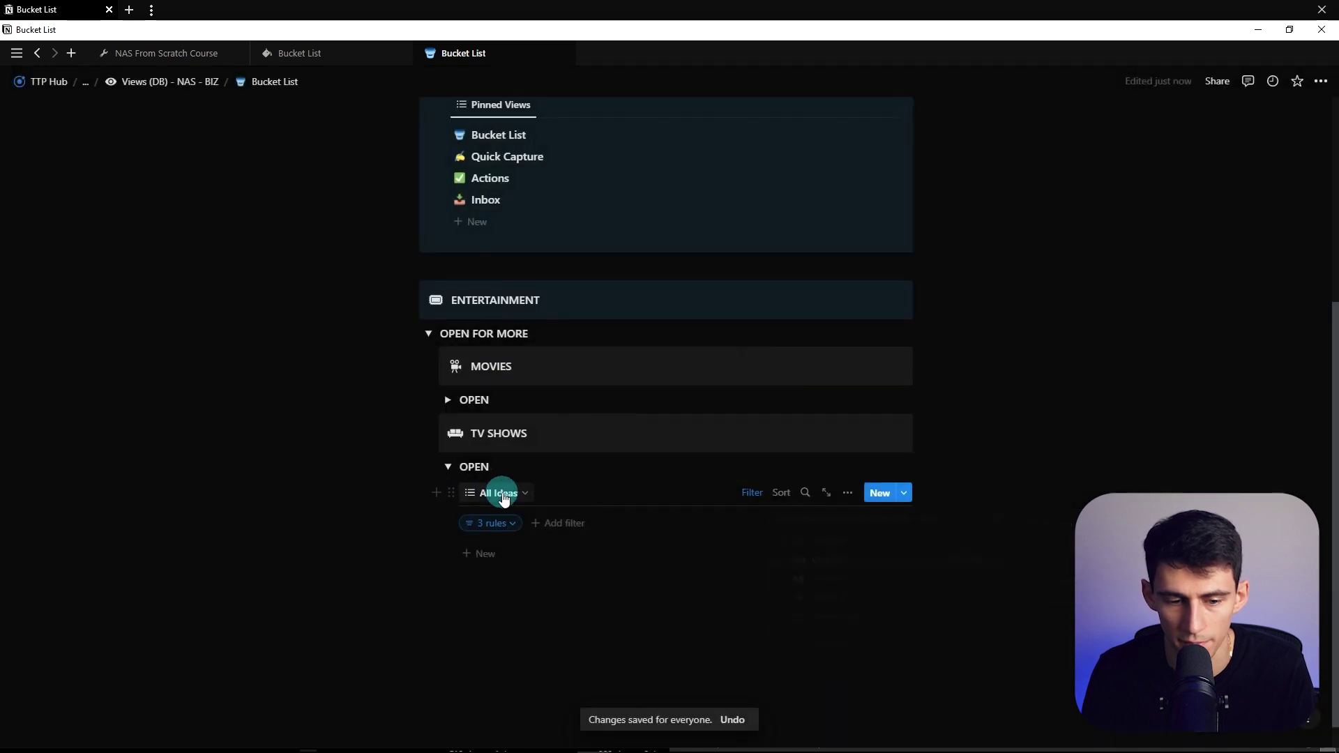
{"action": "left_click_drag", "start_coordinate": [463, 567], "coordinate": [466, 548]}
{"action": "left_click", "coordinate": [467, 551]}
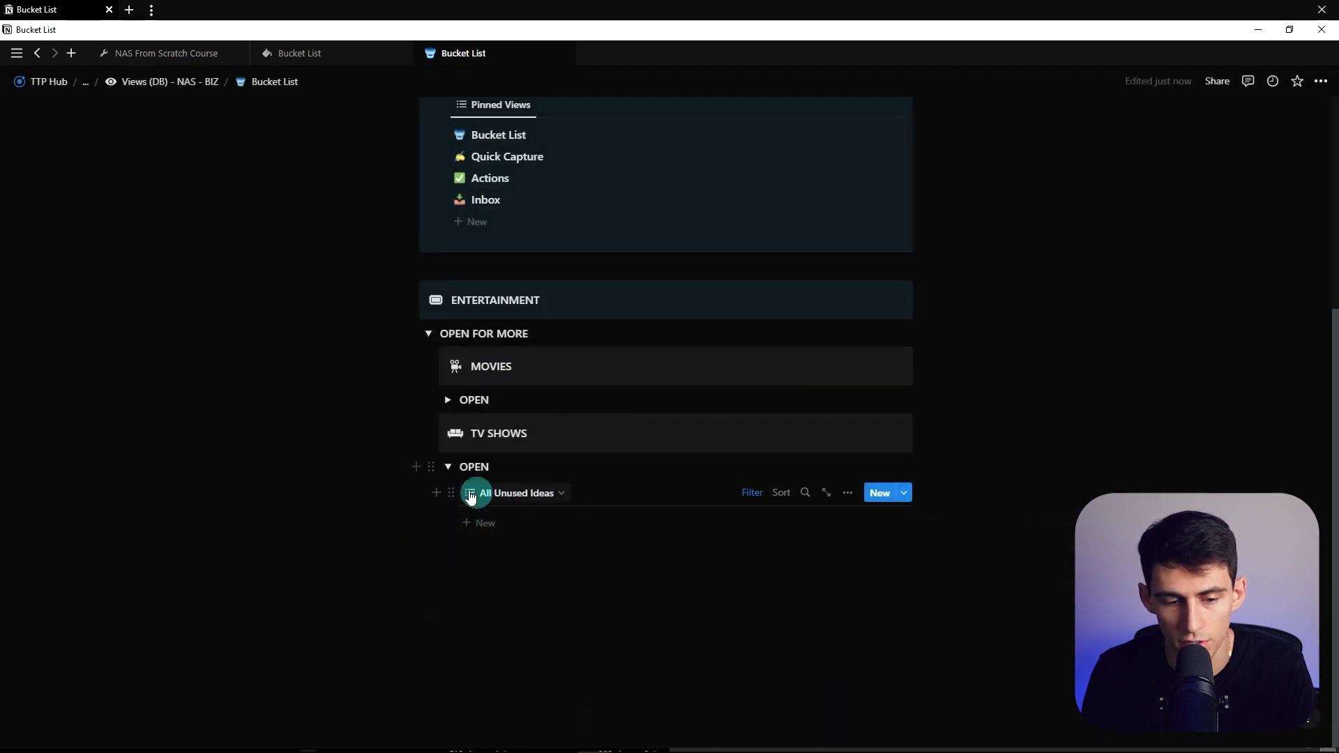
{"action": "left_click", "coordinate": [444, 400]}
{"action": "left_click", "coordinate": [495, 427]}
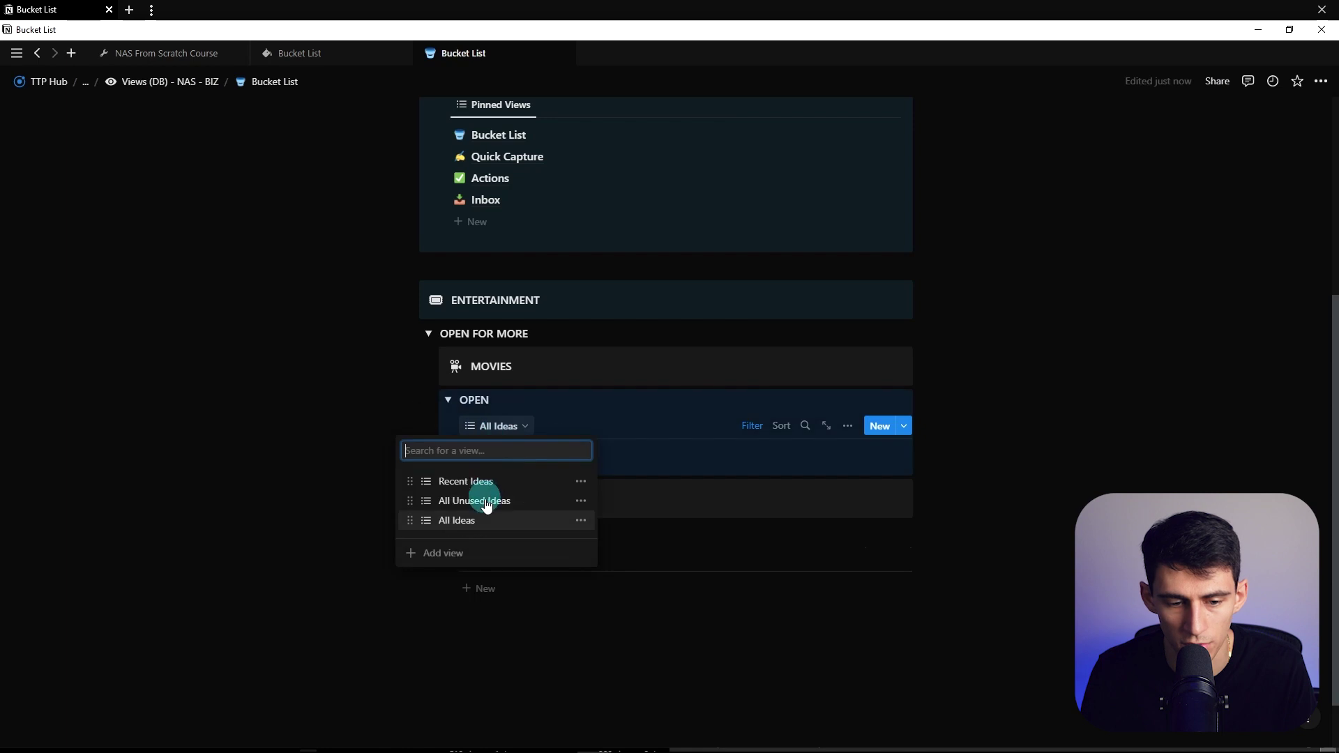
{"action": "left_click", "coordinate": [487, 501]}
{"action": "left_click", "coordinate": [446, 401]}
{"action": "left_click", "coordinate": [446, 466]}
{"action": "left_click", "coordinate": [428, 399]}
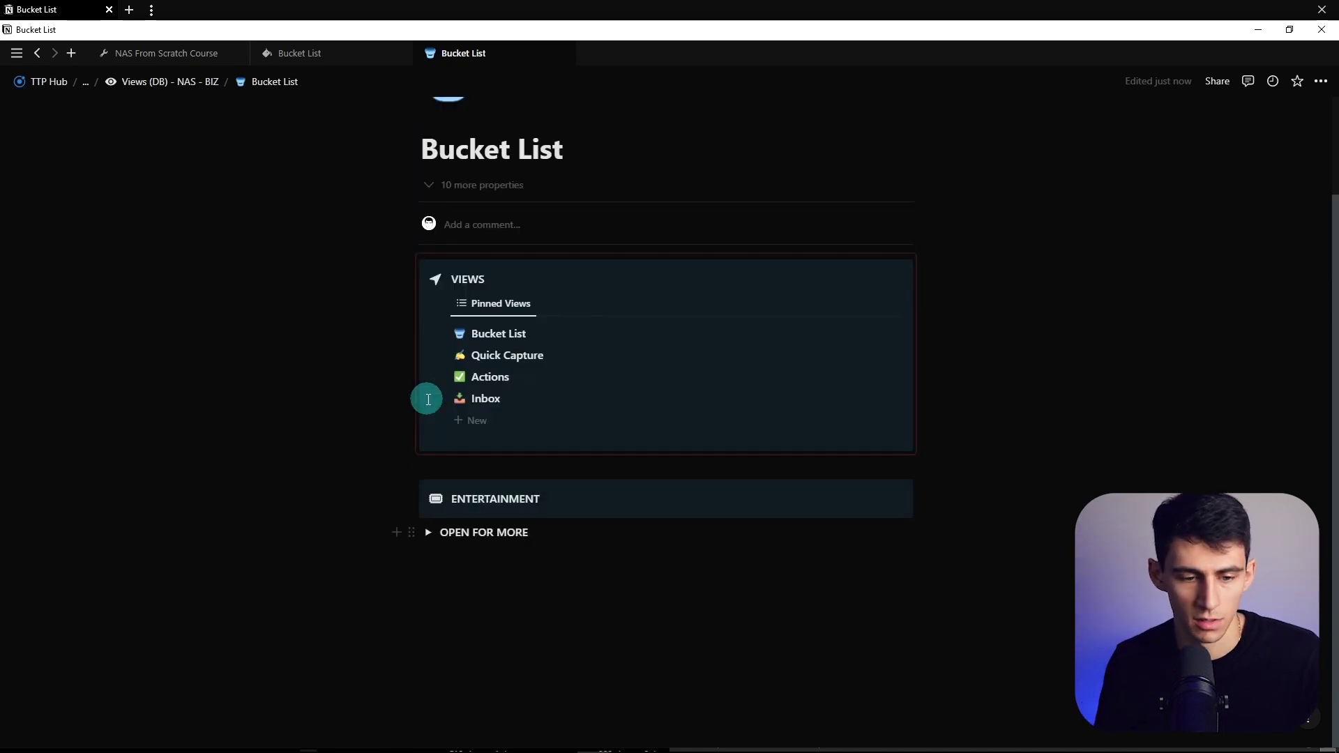
Copy the FOOD & DRINK, RESTAURANTS and COFFEE SHOPS headers from the main Bucket List page below the mobile page's Entertainment section
{"action": "left_click", "coordinate": [297, 53]}
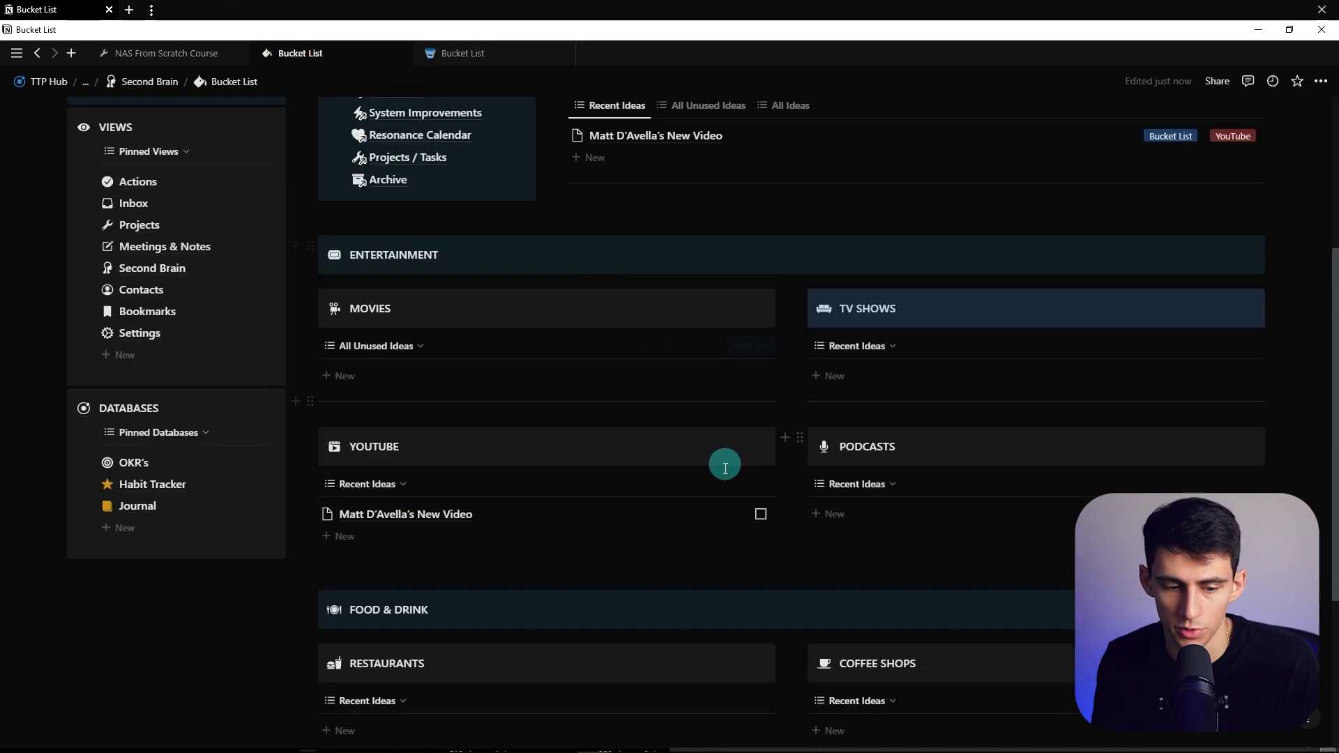
{"action": "scroll", "coordinate": [723, 463], "scroll_direction": "down", "scroll_amount": 2}
{"action": "left_click_drag", "start_coordinate": [1283, 519], "coordinate": [736, 587]}
{"action": "left_click", "coordinate": [451, 53]}
{"action": "left_click_drag", "start_coordinate": [478, 562], "coordinate": [278, 368]}
{"action": "right_click", "coordinate": [278, 368]}
Place a duplicate of the OPEN FOR MORE toggle under FOOD & DRINK and replace its MOVIES header with RESTAURANTS
{"action": "left_click", "coordinate": [426, 474]}
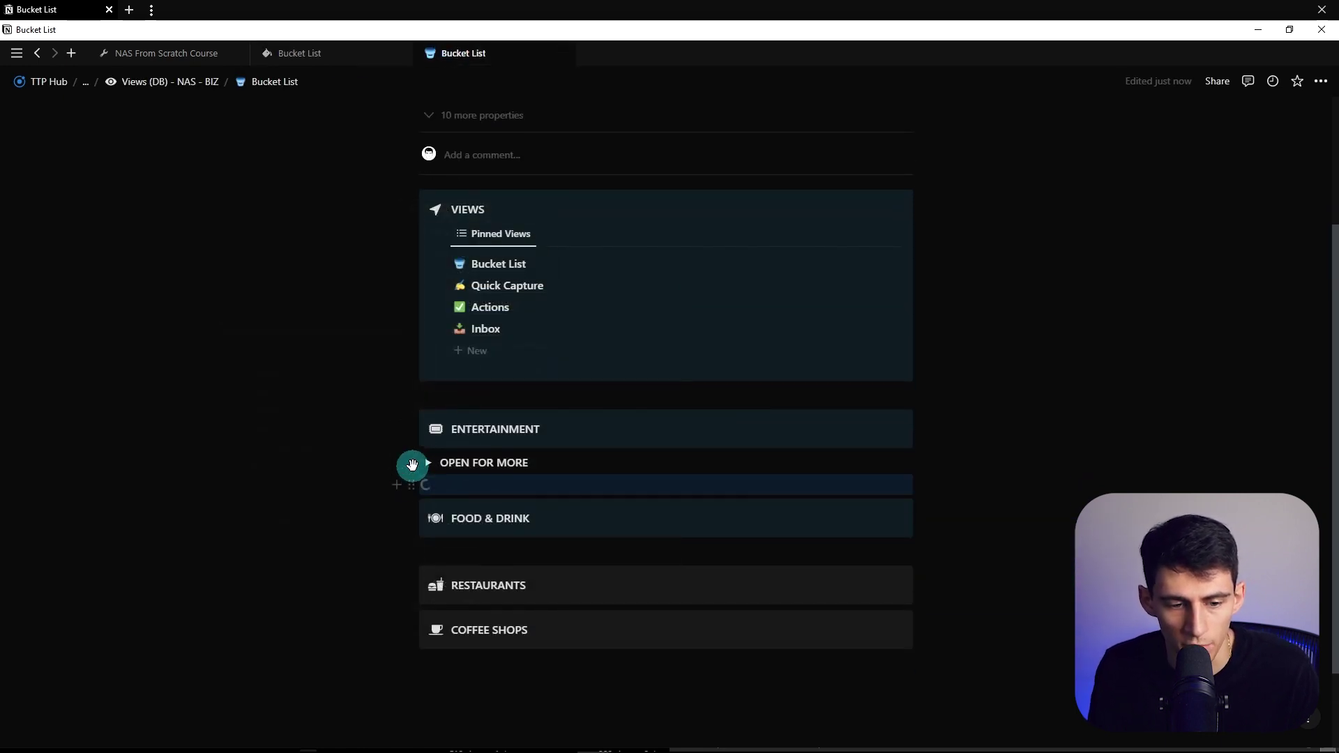
{"action": "key", "text": "ctrl+z"}
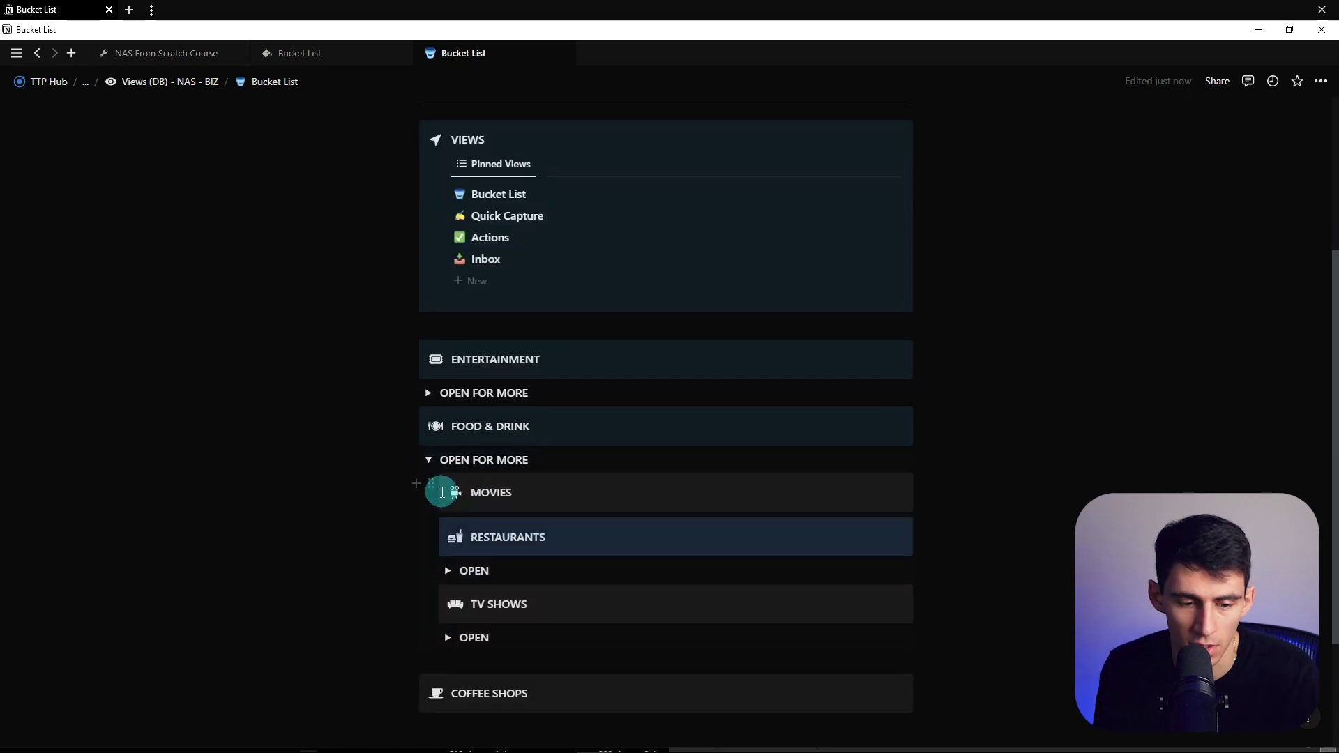
{"action": "left_click", "coordinate": [437, 490]}
{"action": "left_click", "coordinate": [278, 383]}
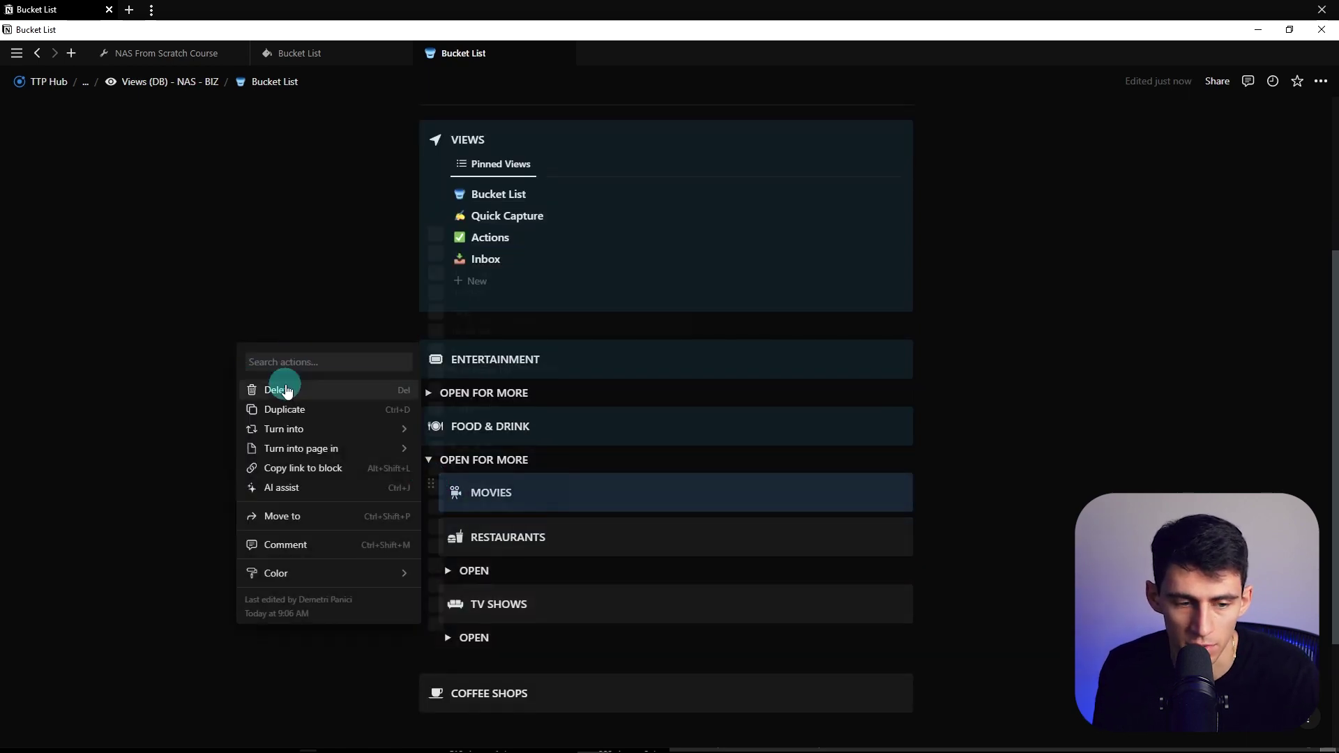
Set the Tags filter of the Restaurants database's views to Restaurant and save the changes for everyone
{"action": "left_click", "coordinate": [408, 486]}
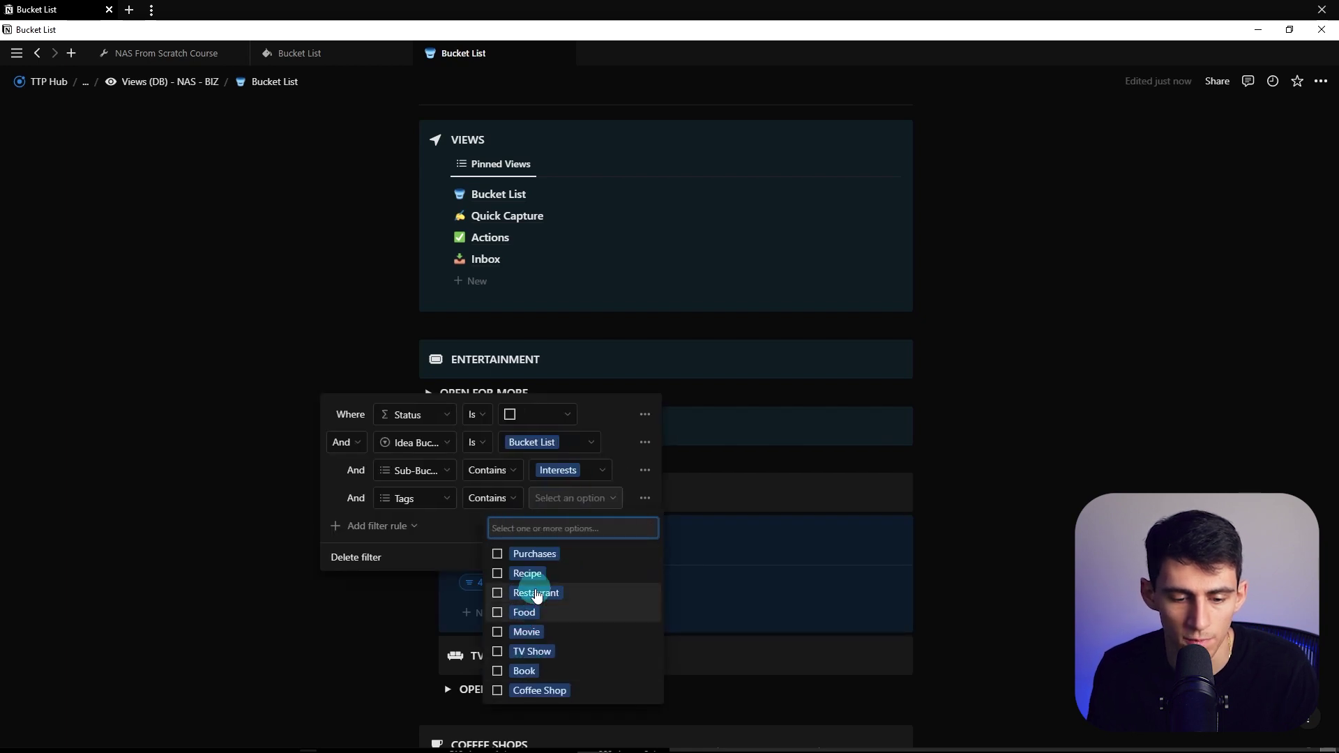
{"action": "left_click", "coordinate": [535, 591]}
{"action": "left_click", "coordinate": [851, 527]}
{"action": "left_click", "coordinate": [865, 582]}
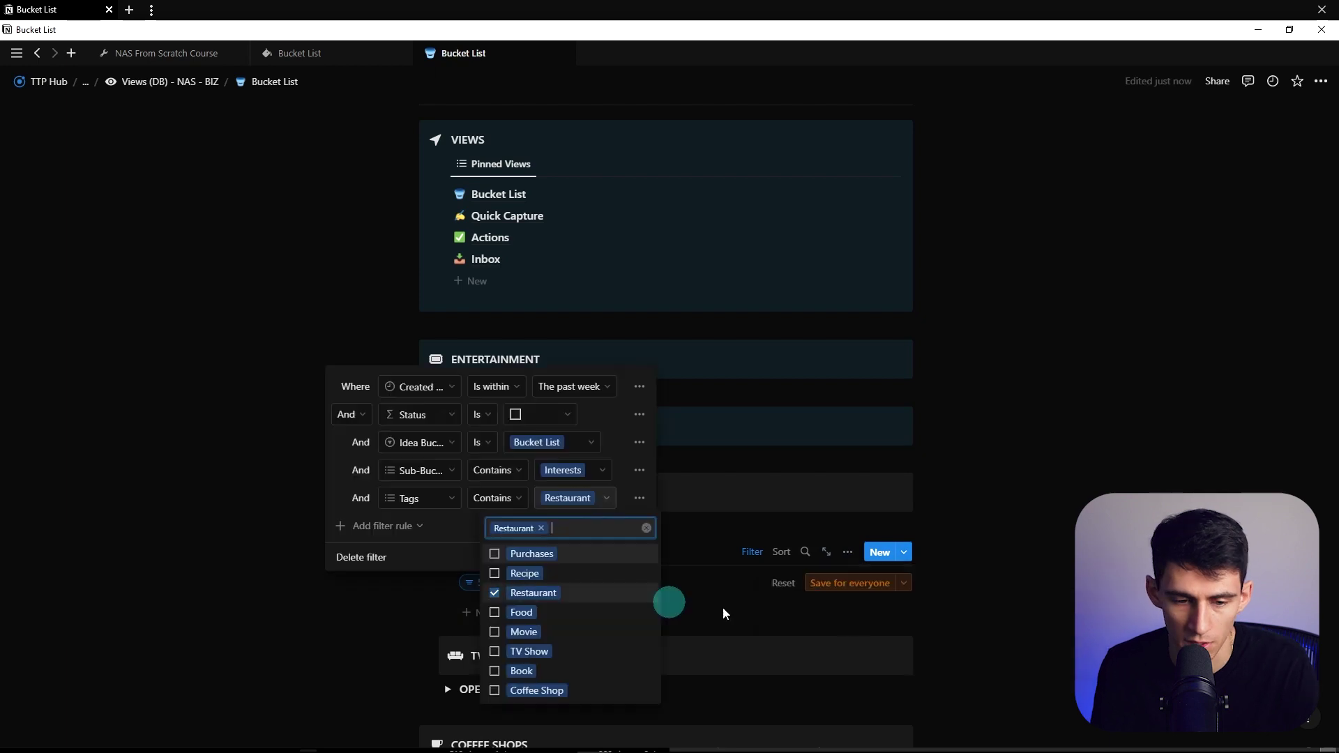
{"action": "left_click", "coordinate": [880, 583]}
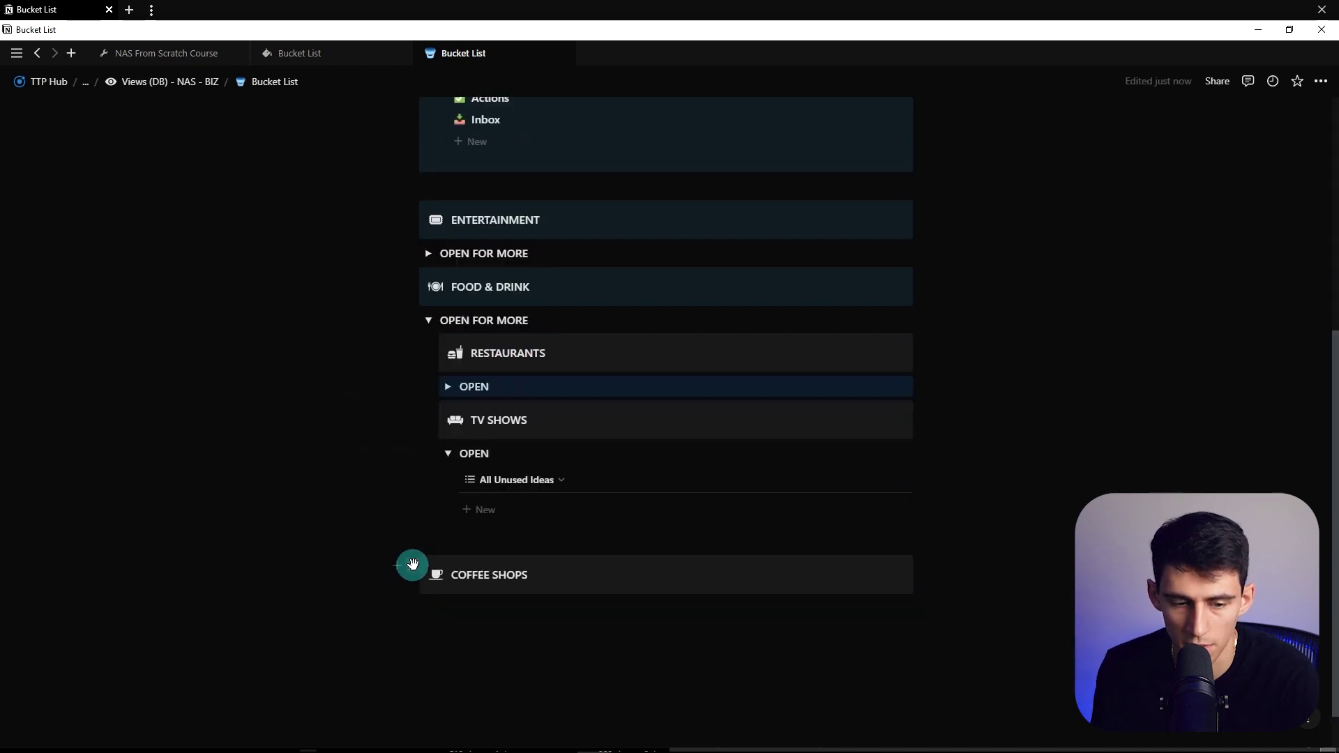
Move the COFFEE SHOPS header into the Food & Drink toggle, at the TV SHOWS header
{"action": "left_click_drag", "start_coordinate": [413, 565], "coordinate": [433, 409]}
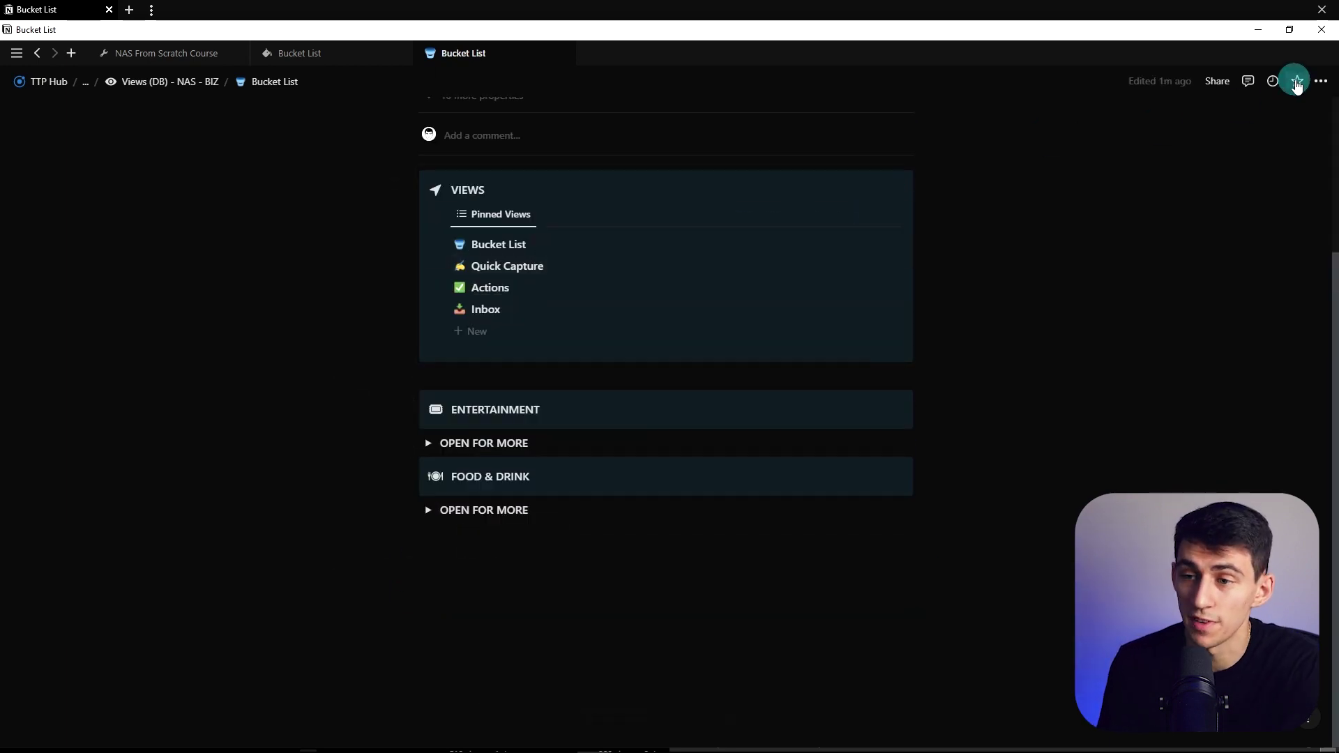